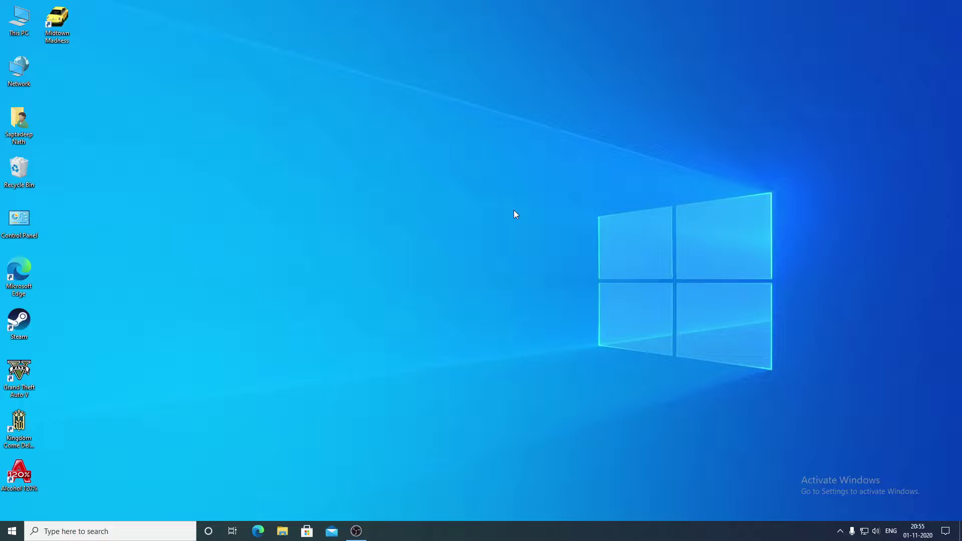
- Open the Keeper\WinSetup folder on the BD-ROM drive (H:) KDDISK1 from This PC, without running the disc's autoplay
right_click(185, 140)
left_click(270, 170)
double_click(11, 29)
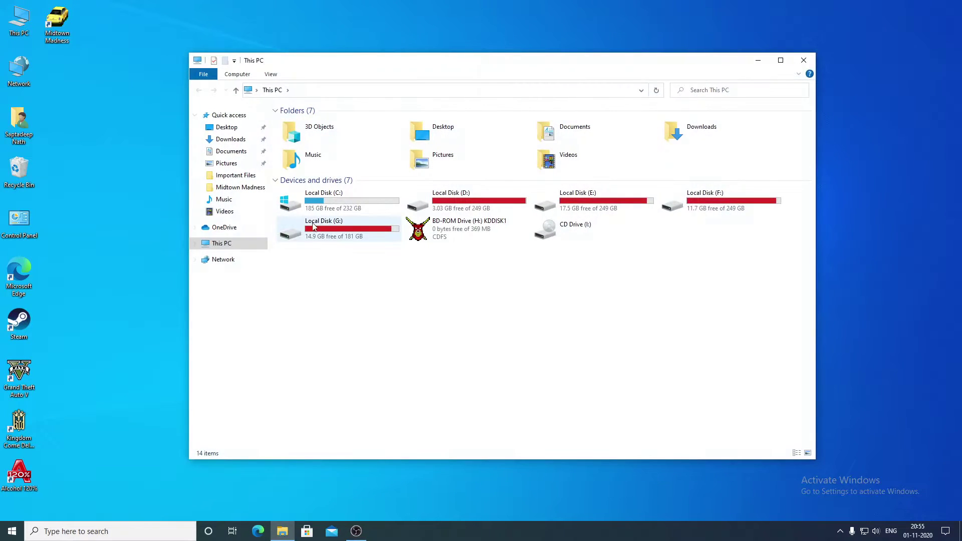
left_click(442, 237)
right_click(442, 237)
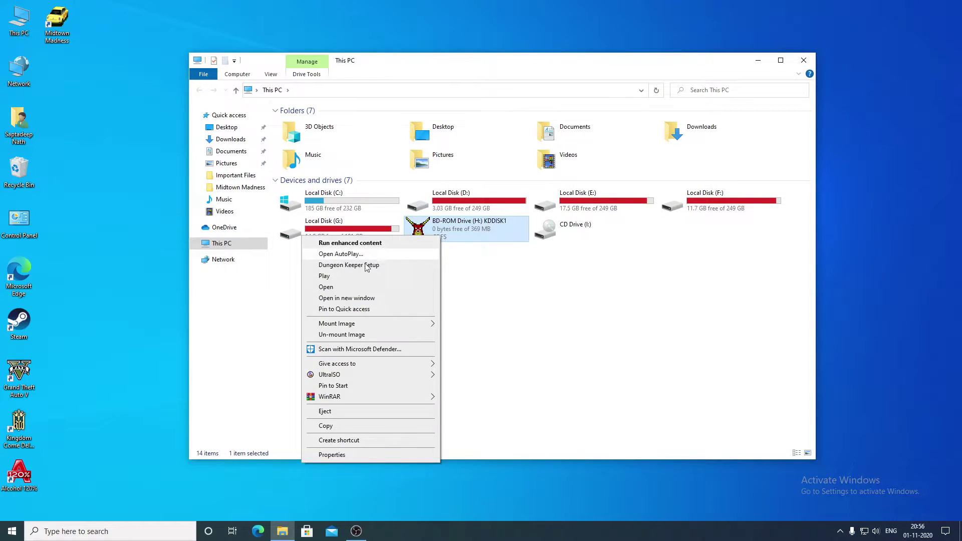
left_click(334, 290)
key("ctrl+a")
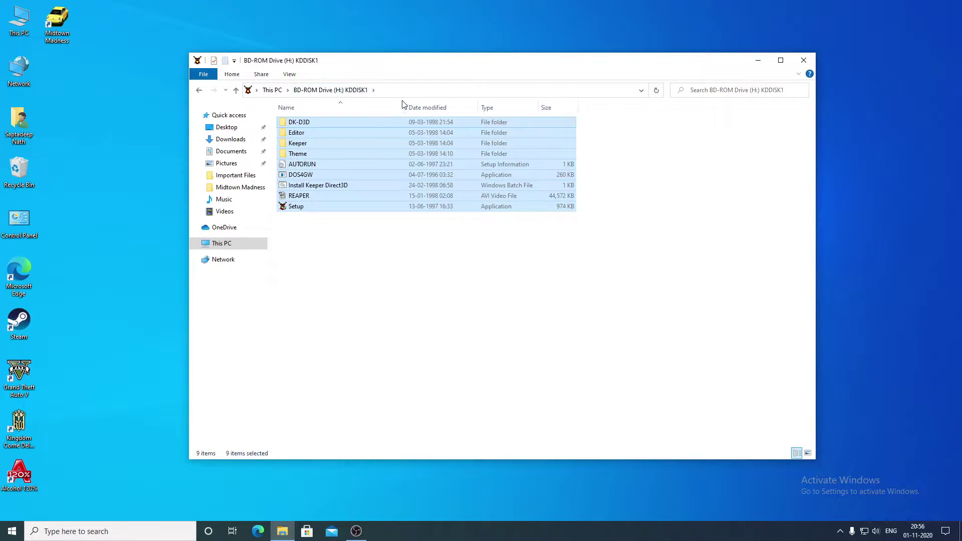
left_click(297, 225)
double_click(299, 144)
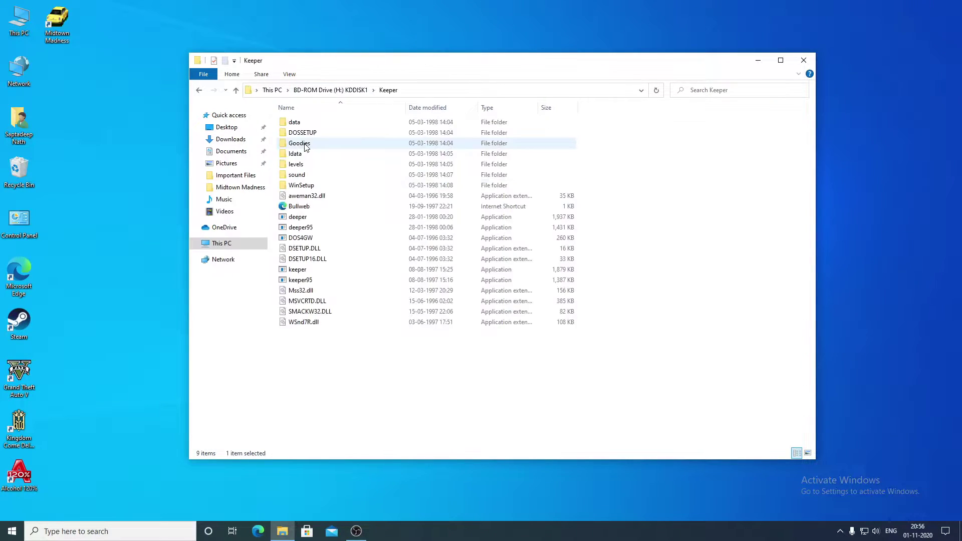
double_click(314, 187)
- Try to run the setup application in the WinSetup folder, dismissing the resulting dialog
left_click(462, 93)
left_click(378, 92)
double_click(312, 311)
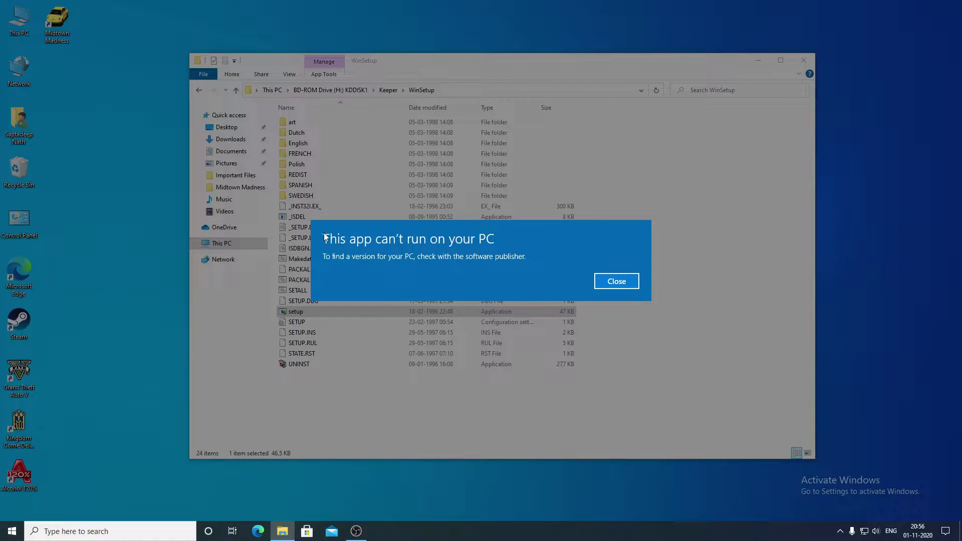
left_click(616, 281)
left_click_drag(434, 405, 319, 437)
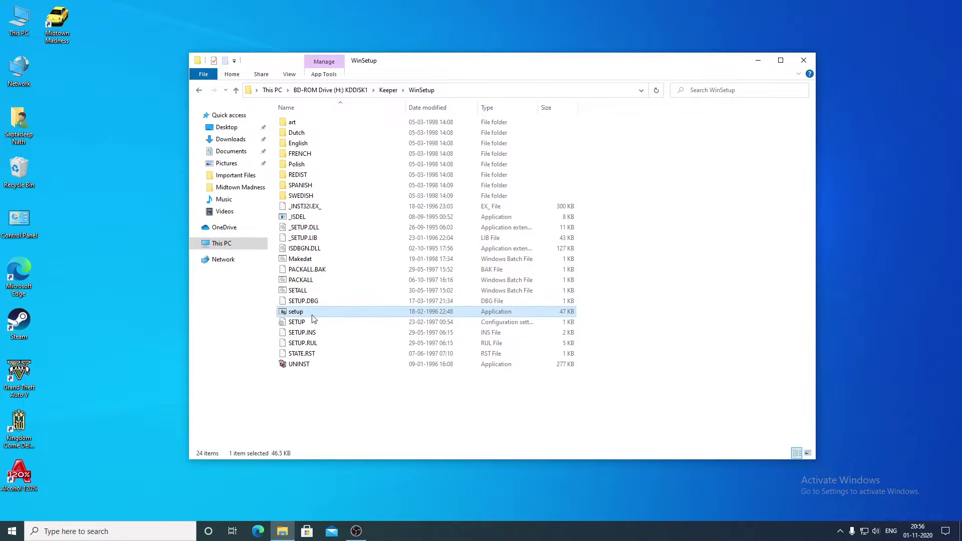
left_click_drag(531, 423, 283, 115)
left_click(682, 252)
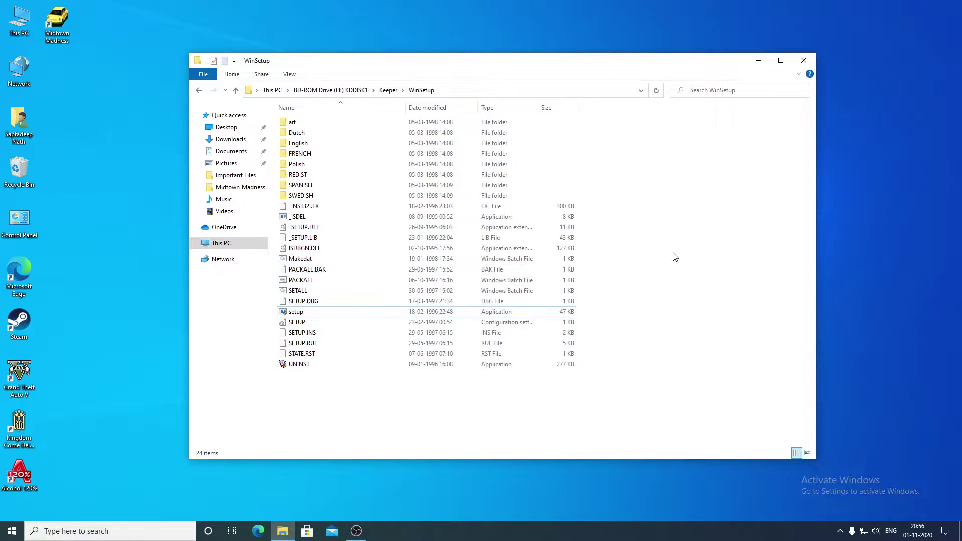
left_click(443, 89)
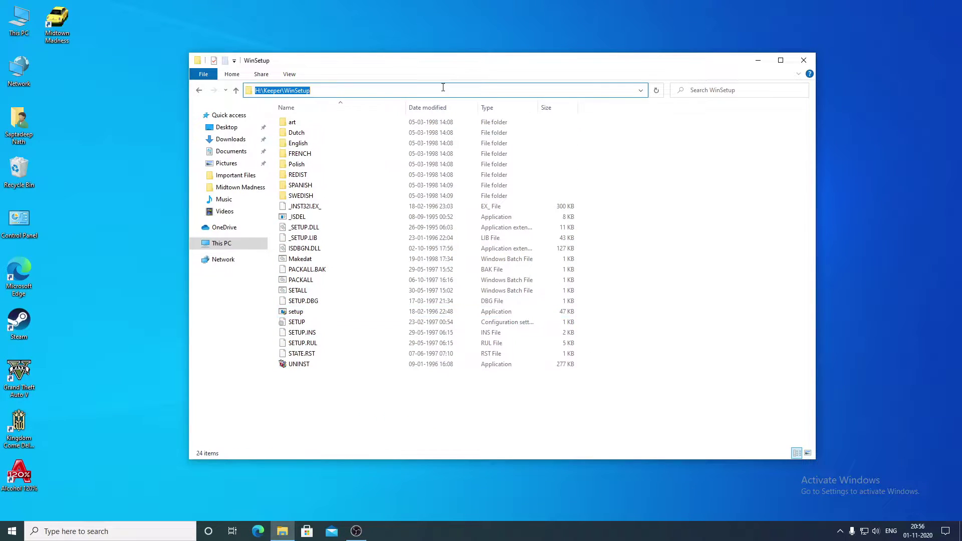
left_click(375, 90)
left_click(610, 209)
- Try once more to run the 47 KB setup application directly from the WinSetup folder
left_click(294, 312)
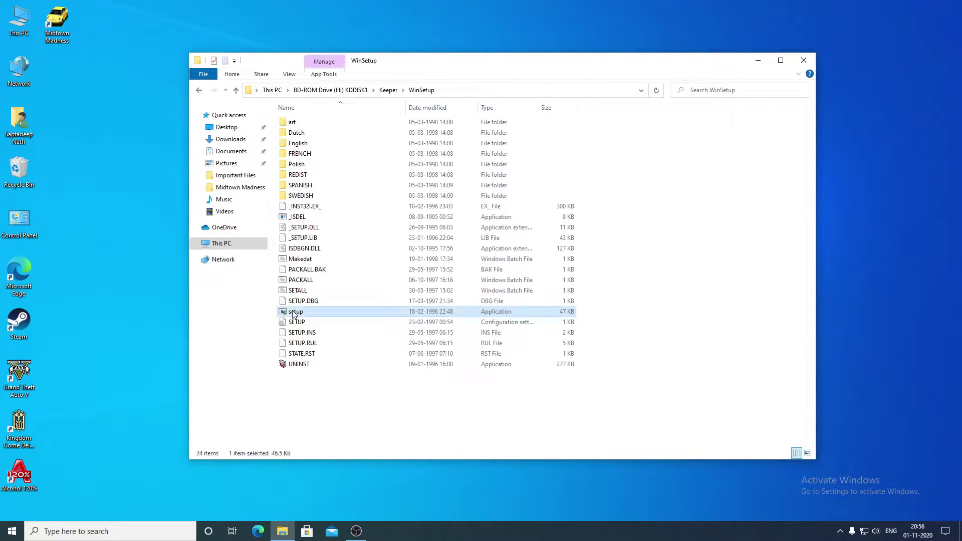
double_click(308, 313)
left_click(615, 282)
- Open a second This PC window and go to G:\Toolkit\OTVDM\OTVDM v0.7.0\otvdm-master-1056
double_click(19, 20)
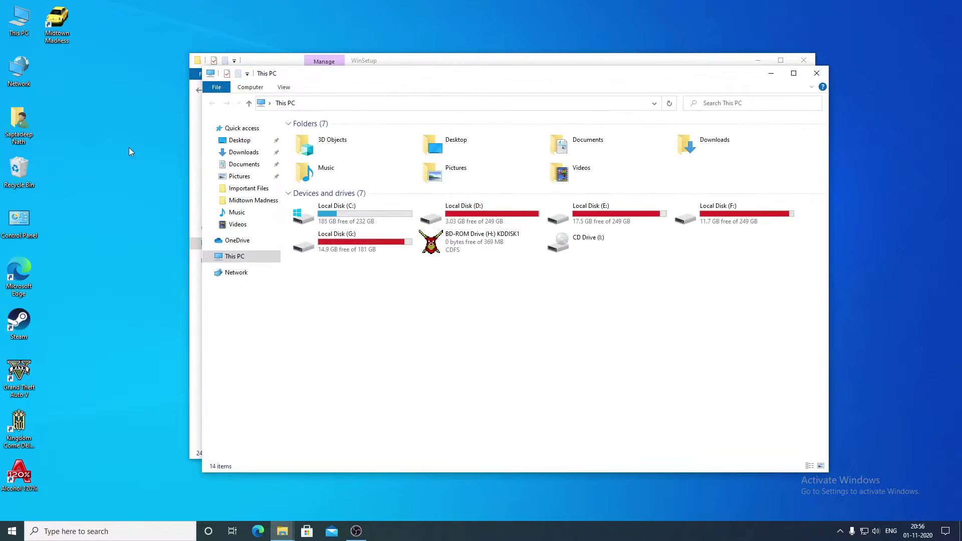
double_click(351, 242)
left_click_drag(406, 75, 519, 63)
double_click(446, 293)
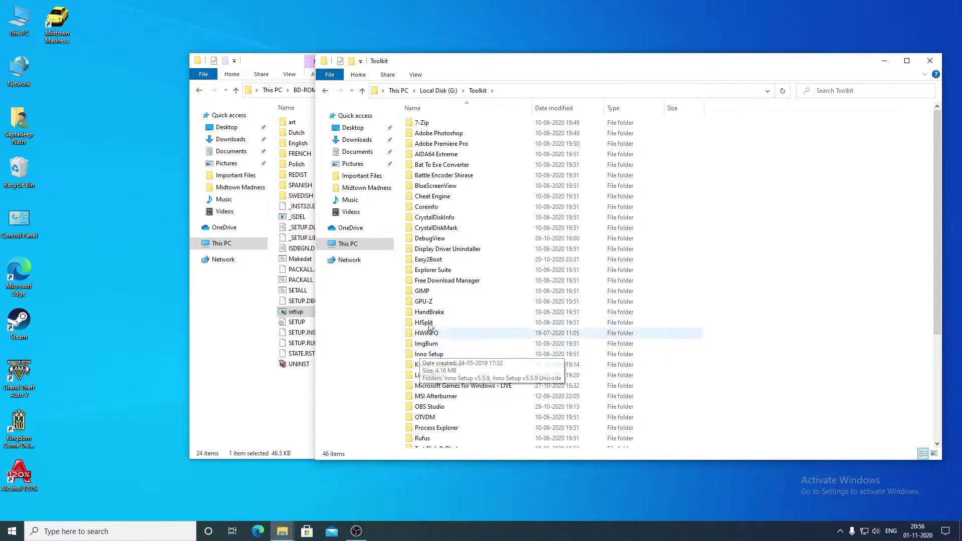
scroll(430, 395, "down", 1)
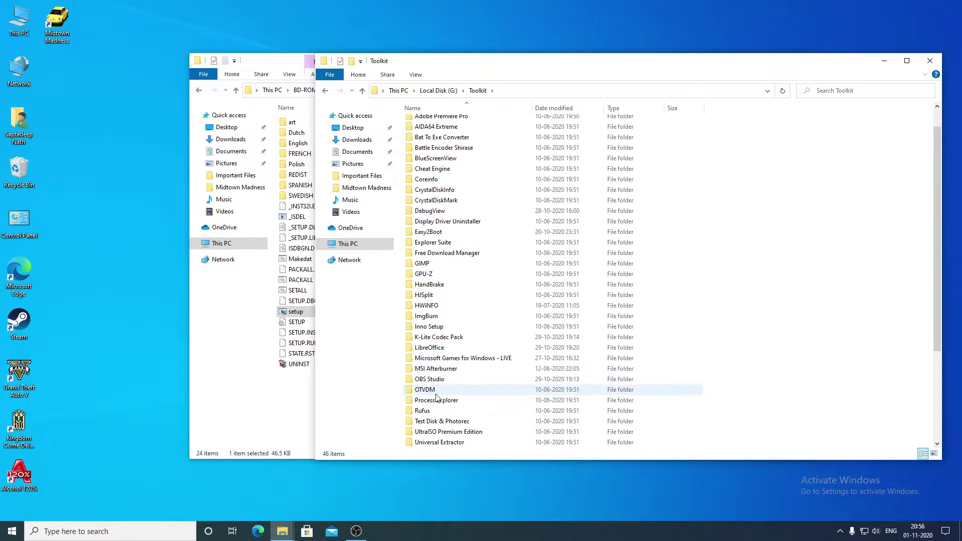
double_click(431, 390)
double_click(467, 127)
double_click(431, 123)
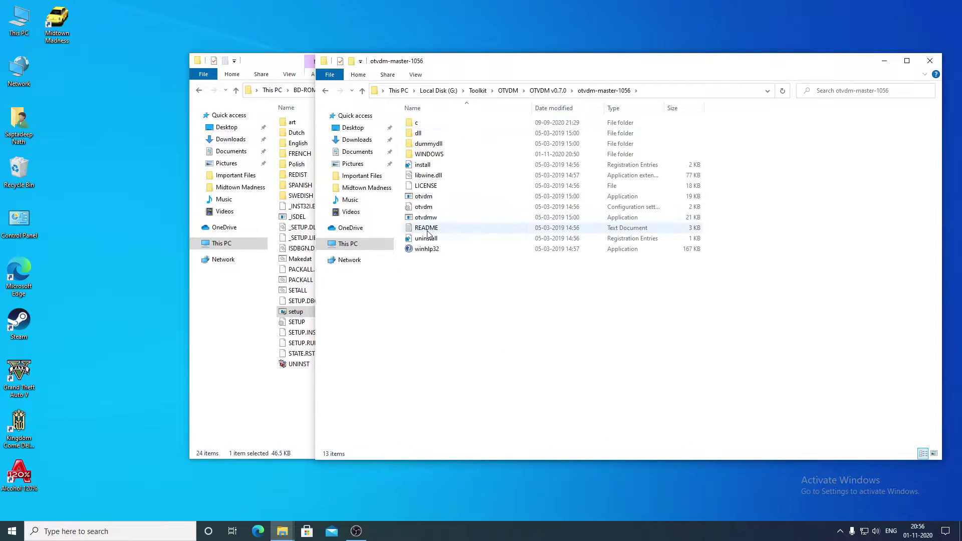
- Start otvdmw and use it to open the setup application in H:\Keeper\WinSetup
double_click(426, 217)
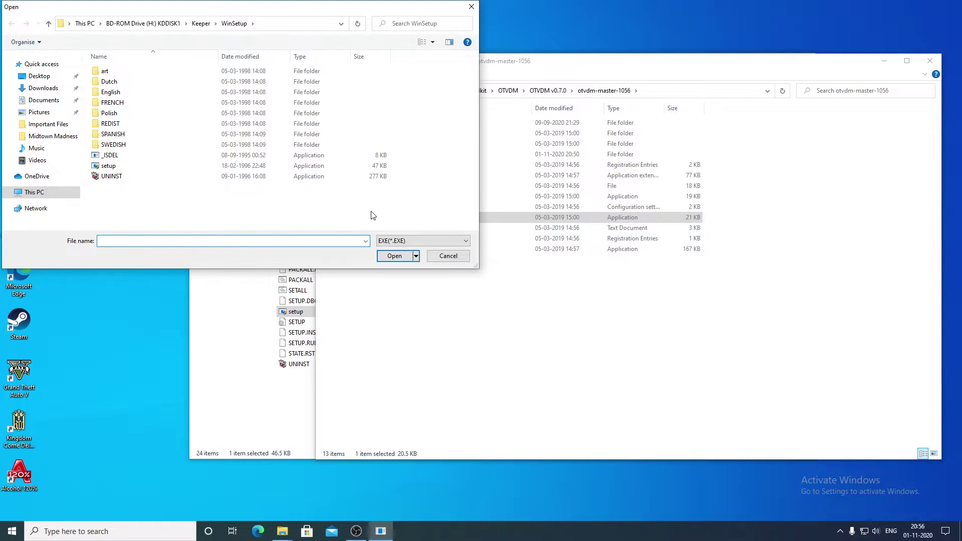
left_click(601, 74)
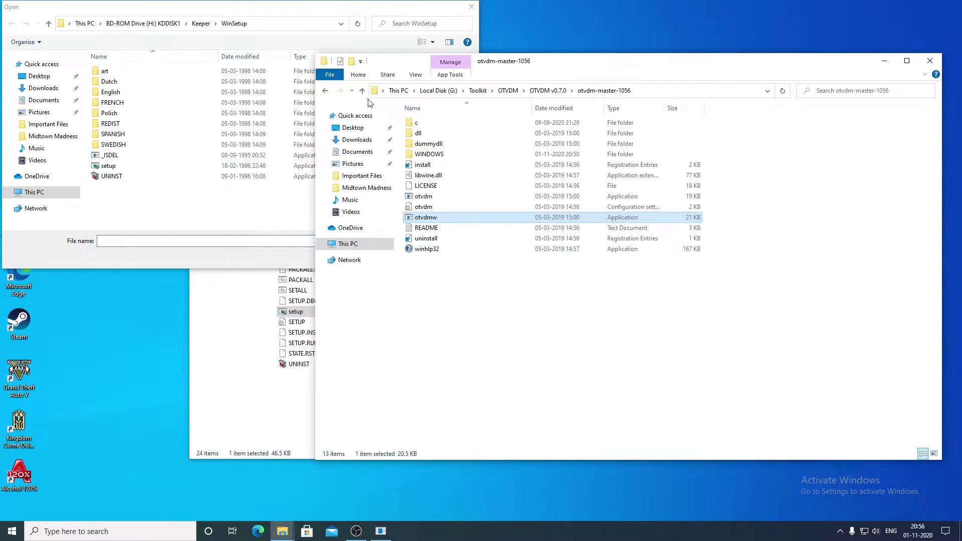
left_click(324, 90)
left_click(323, 91)
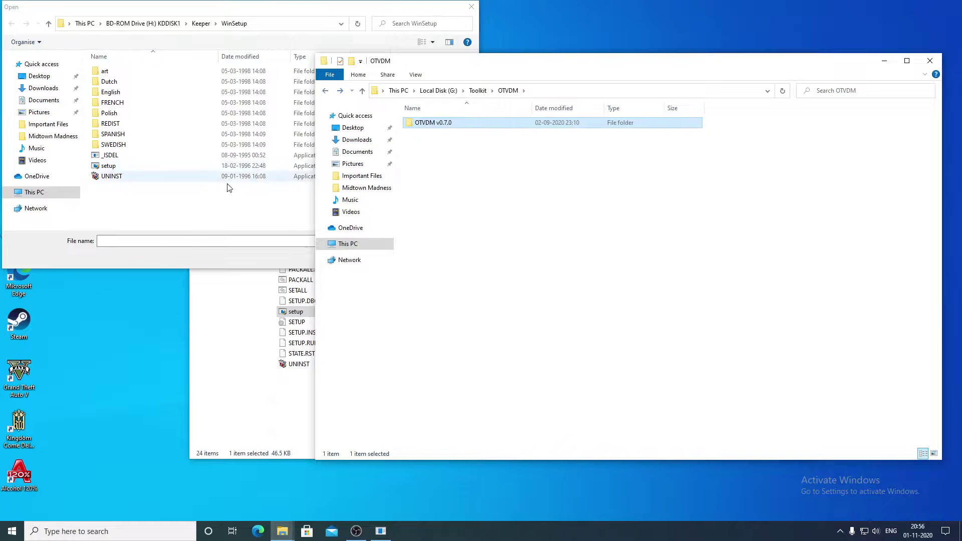
left_click(160, 197)
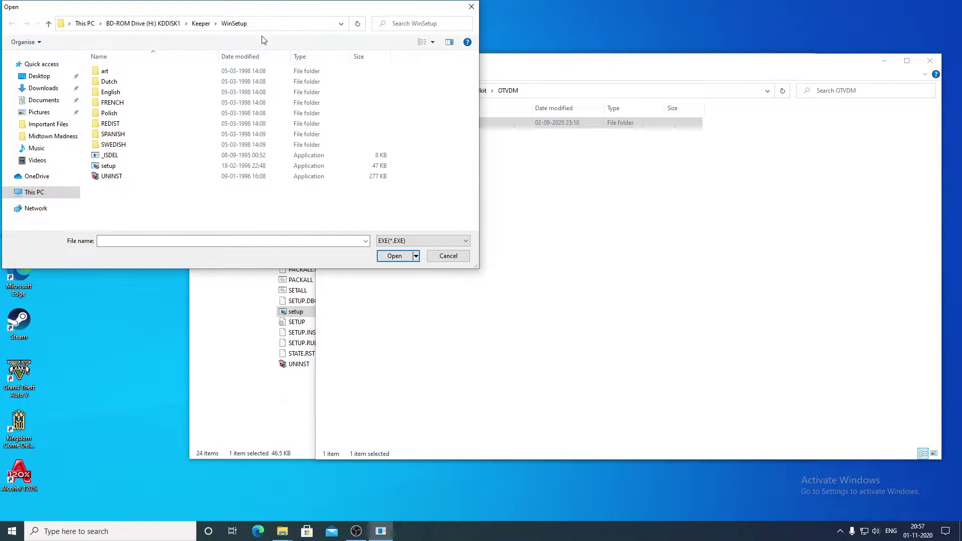
double_click(108, 166)
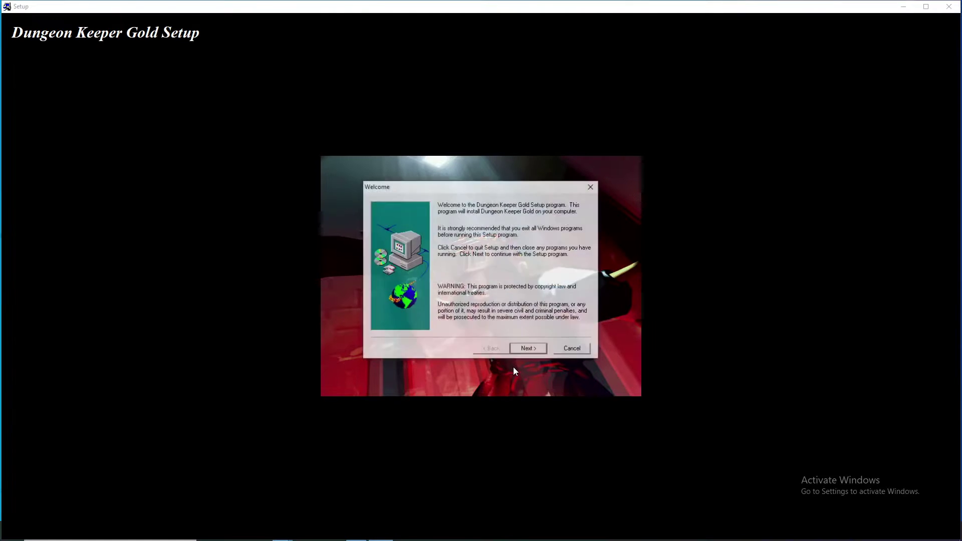
- Continue past the Dungeon Keeper Gold welcome page, agree to the DirectX check and accept the DirectX license agreement
left_click(535, 349)
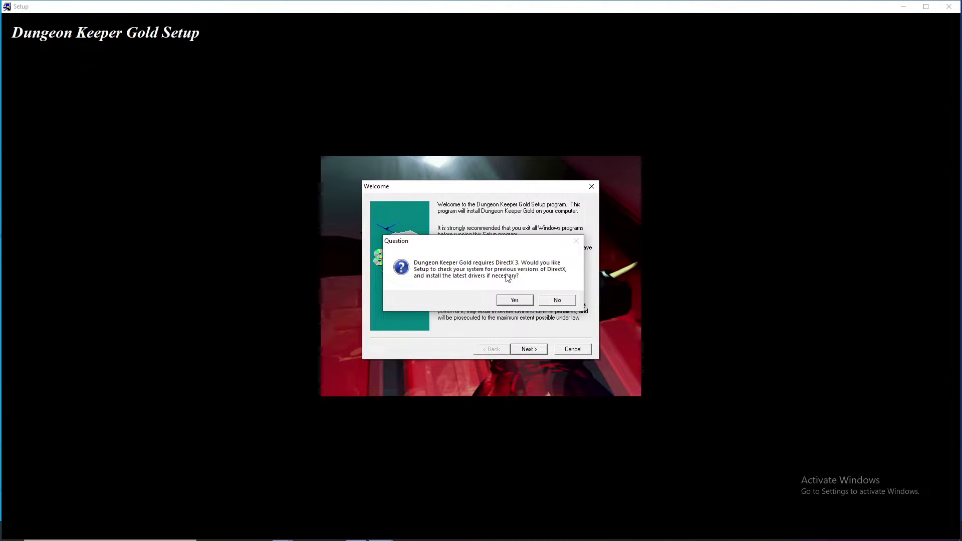
left_click(515, 301)
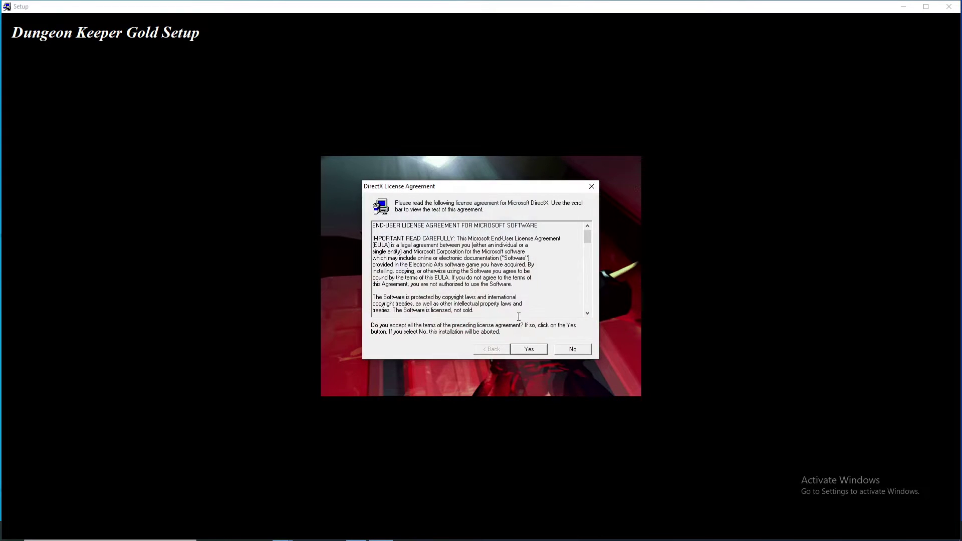
left_click(535, 353)
- Install the game to D:\Program Files\Bullfrog\Keeper and finish the setup wizard
left_click(567, 321)
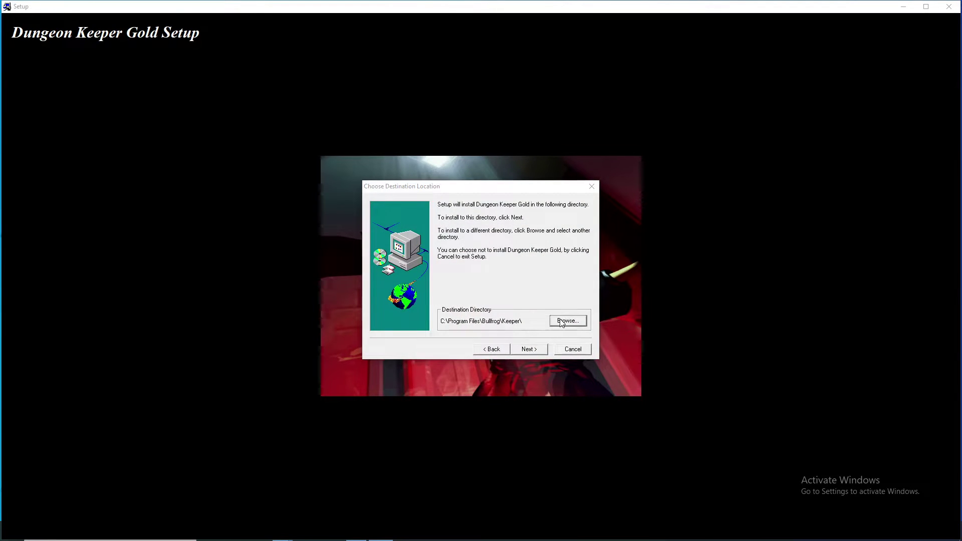
left_click(430, 239)
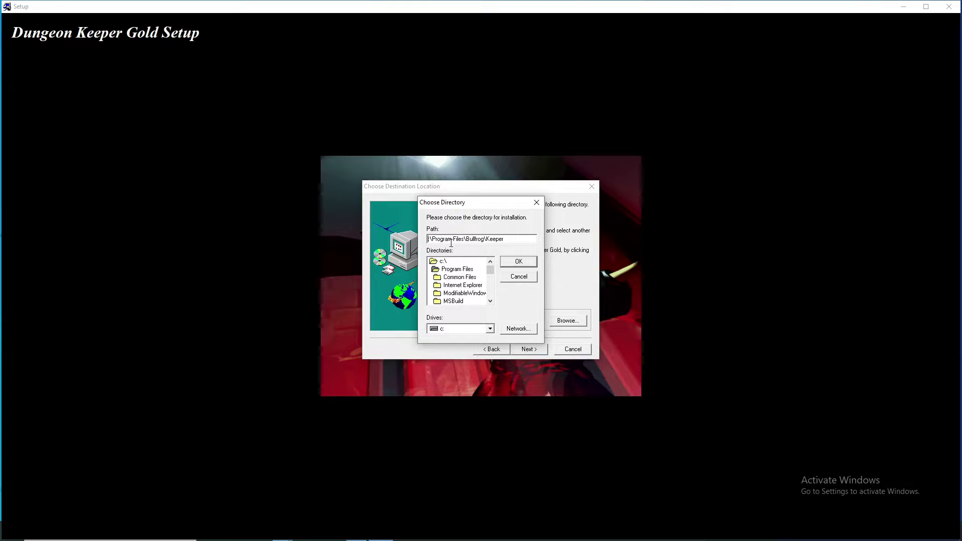
key("BackSpace")
type("D")
key("Return")
key("Return")
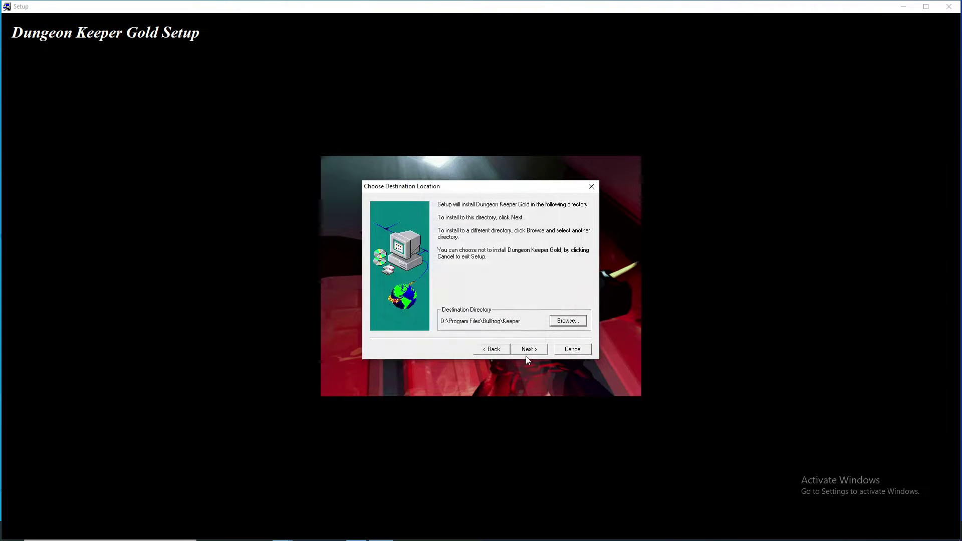
left_click(532, 349)
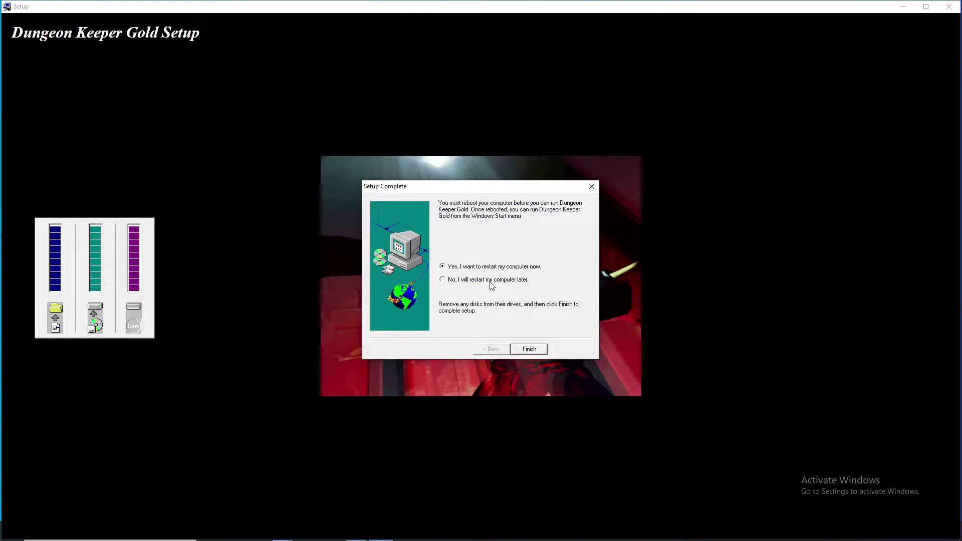
left_click(533, 349)
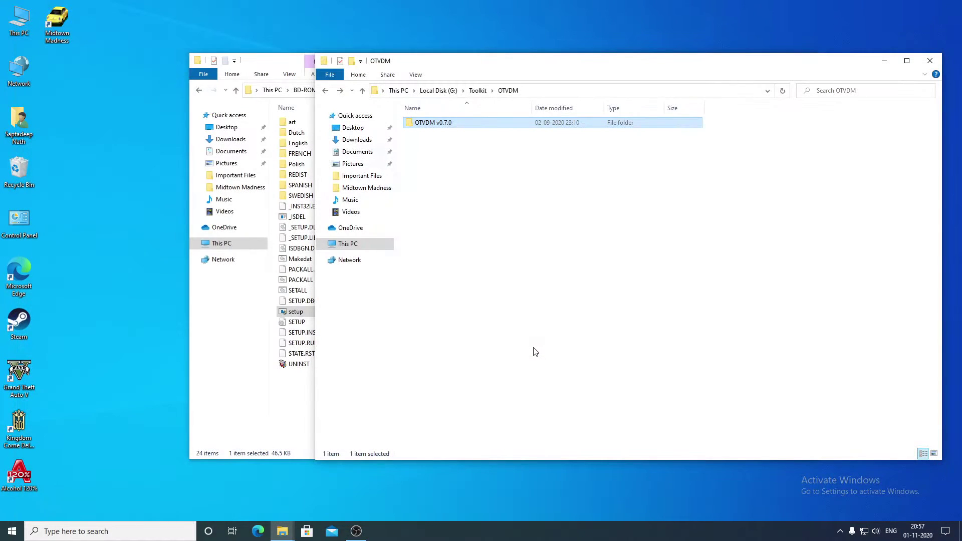
- Open the installed game's folder D:\Program Files\Bullfrog\Keeper from This PC and select the DEEPER95 application
double_click(19, 19)
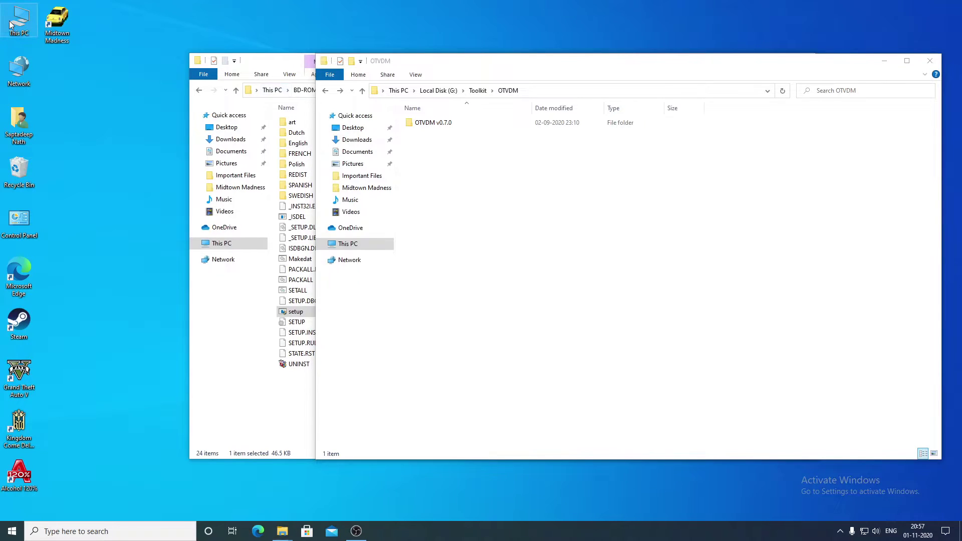
double_click(591, 211)
double_click(461, 288)
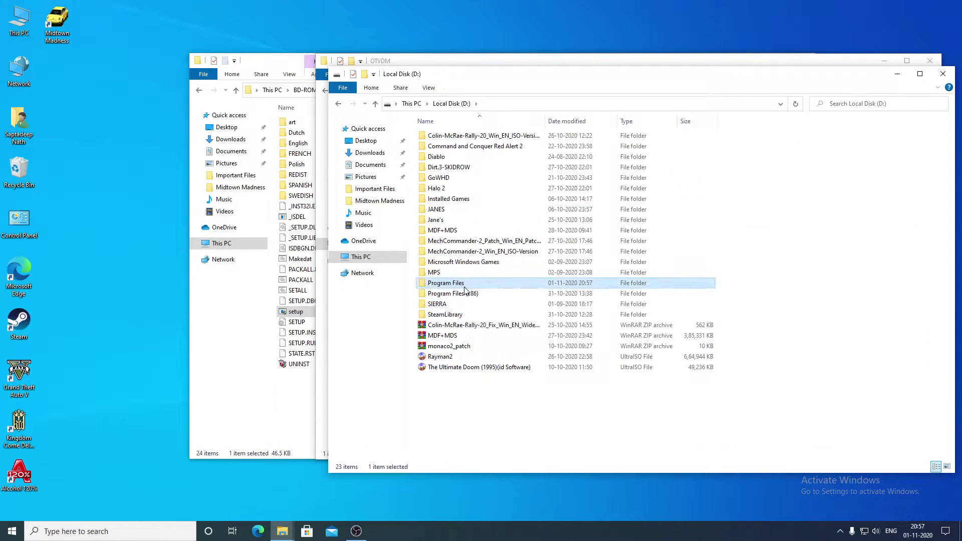
double_click(463, 136)
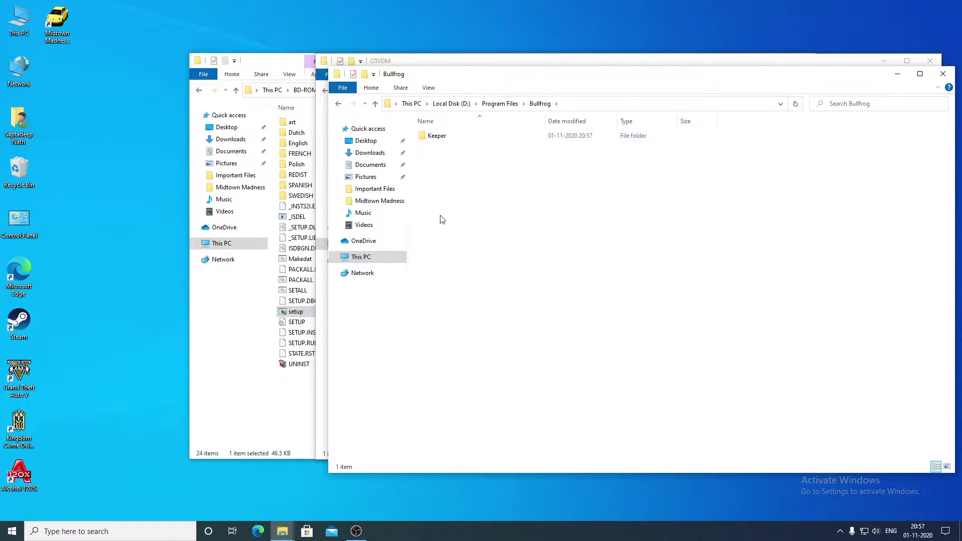
double_click(445, 136)
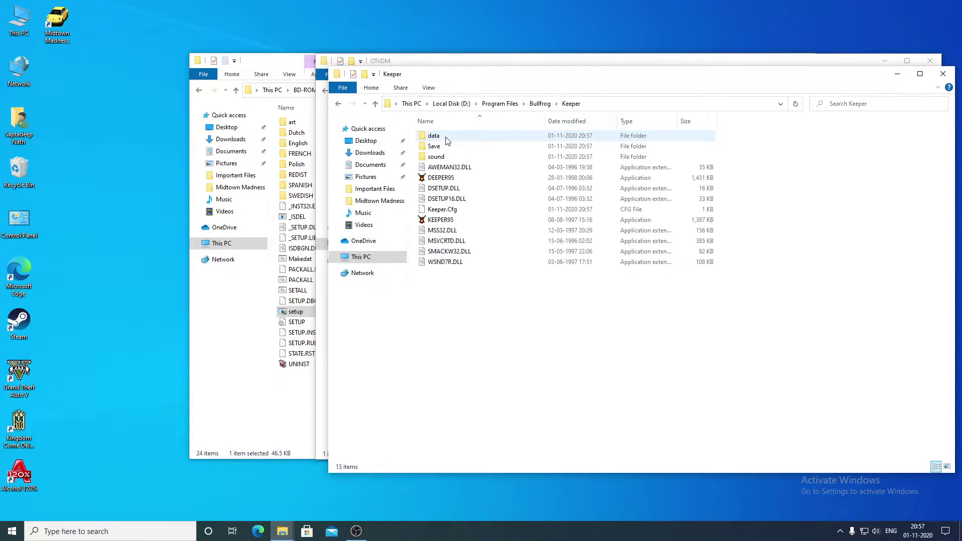
double_click(443, 179)
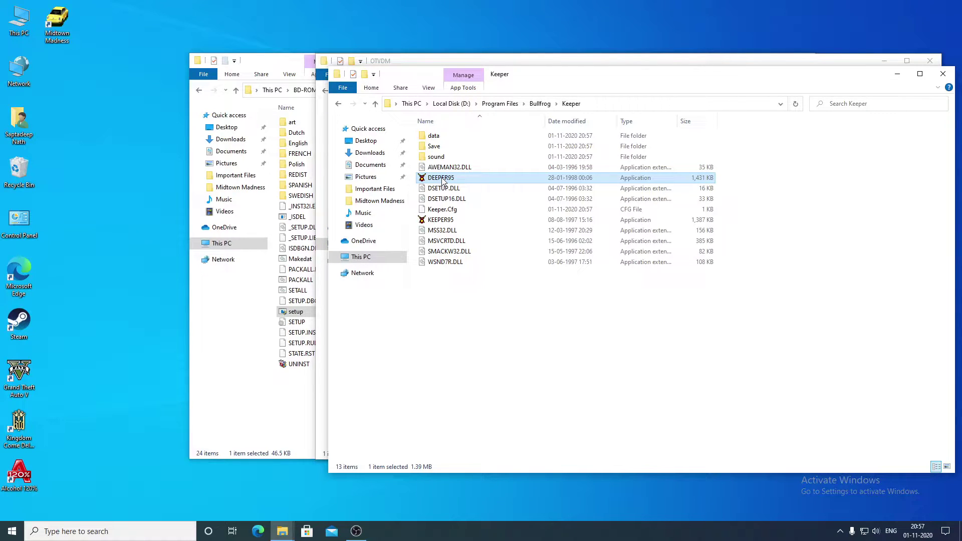
- Rename the KEEPER95 application in the Keeper folder as KEEPER95A
left_click(441, 220)
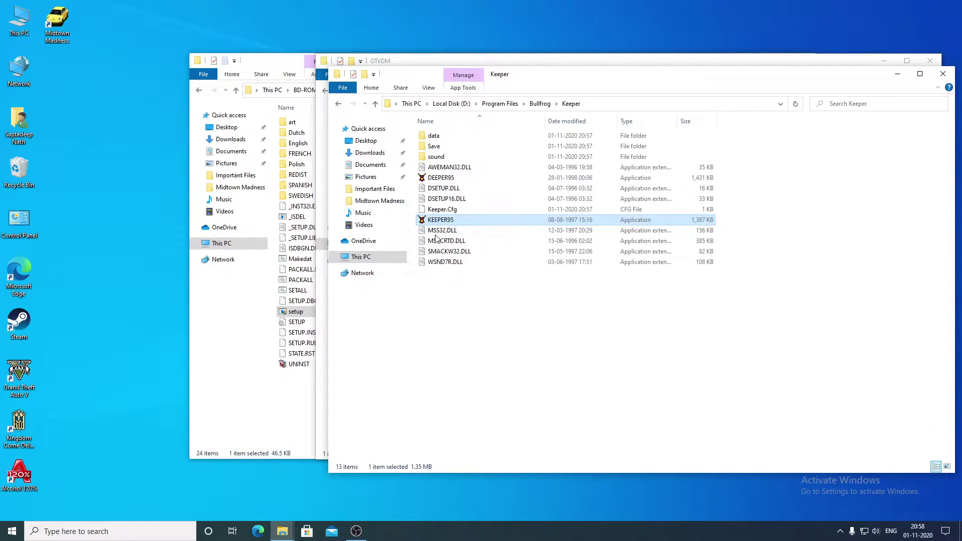
left_click(458, 223)
left_click(459, 221)
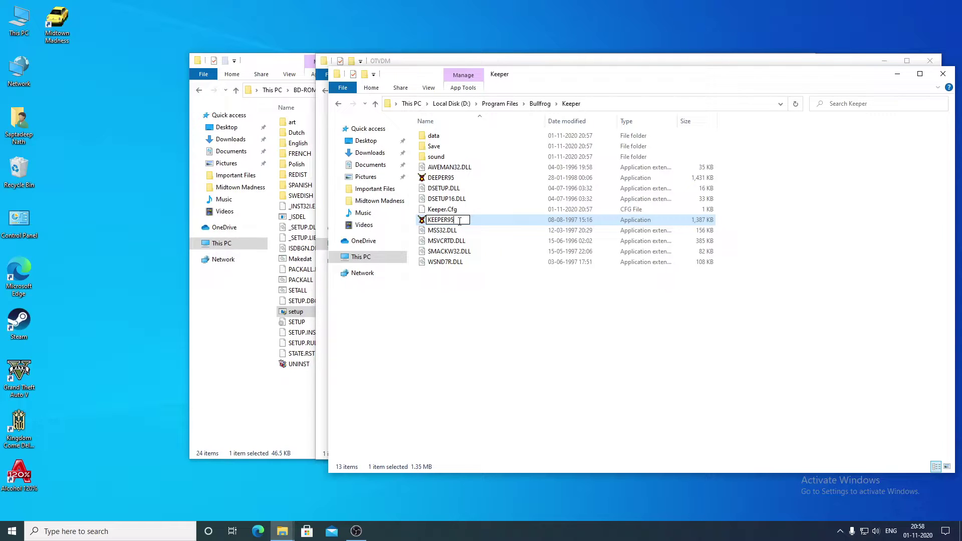
type("A")
key("Return")
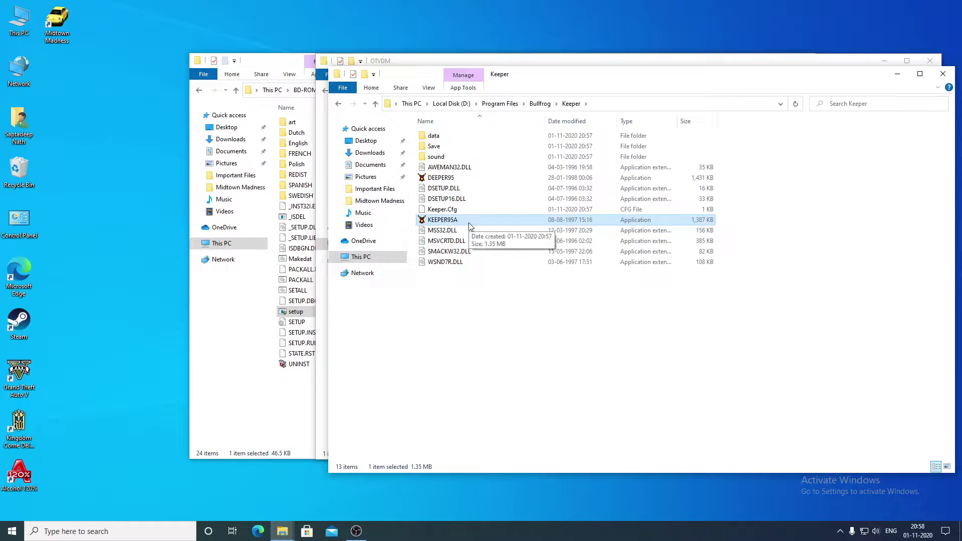
- Launch the game with the renamed KEEPER95A application
double_click(469, 223)
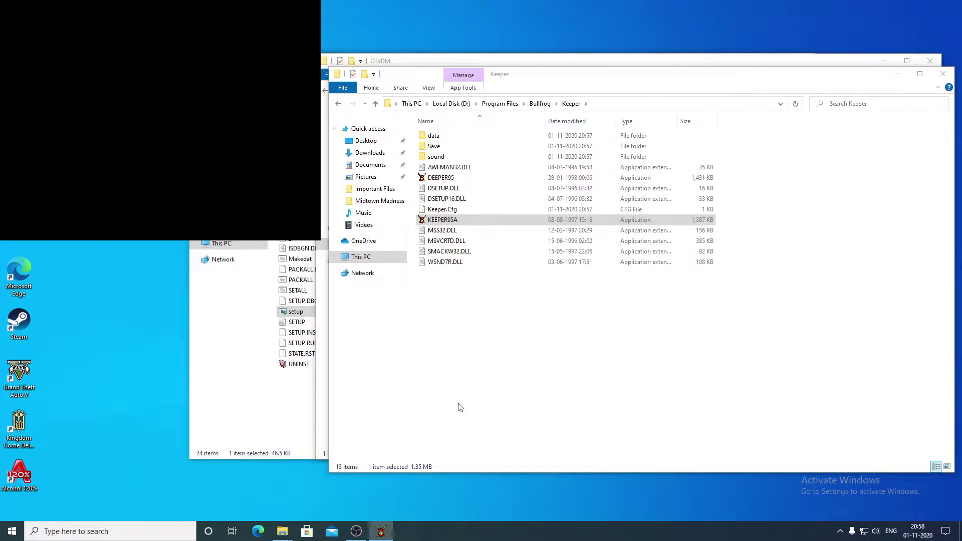
left_click(445, 224)
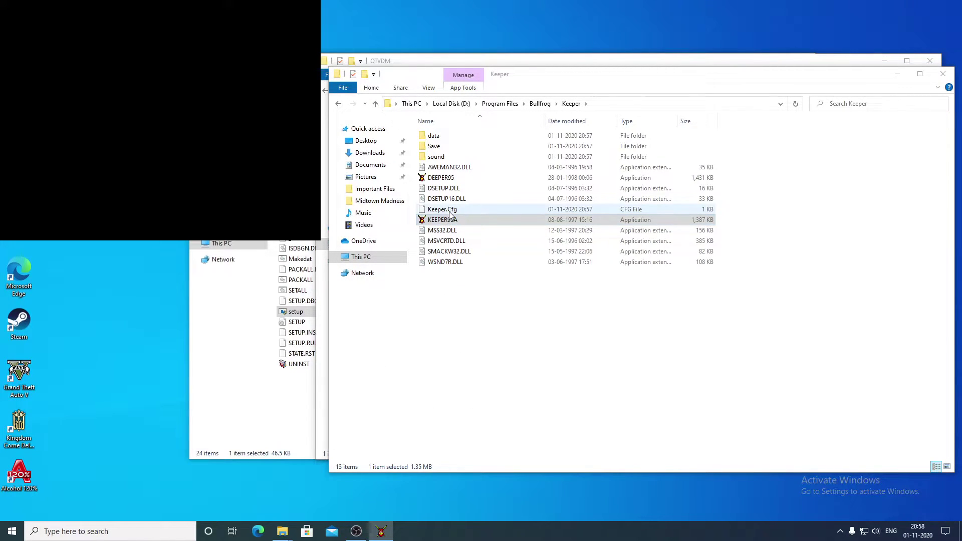
- Open the dgVoodoo v2.61 folder inside Emulators on Local Disk (G:) in a separate File Explorer window
left_click(449, 219)
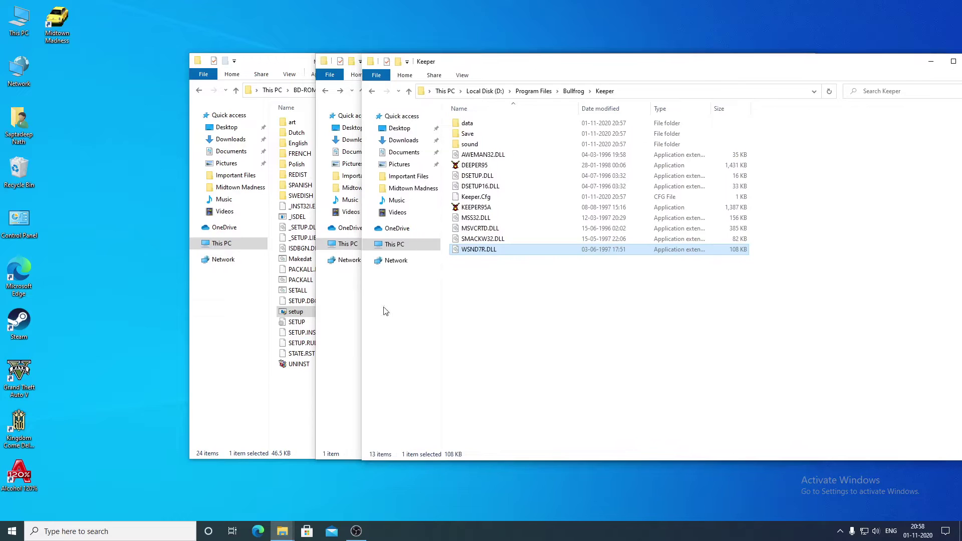
key("alt+Left")
left_click_drag(533, 68, 289, 66)
left_click(134, 245)
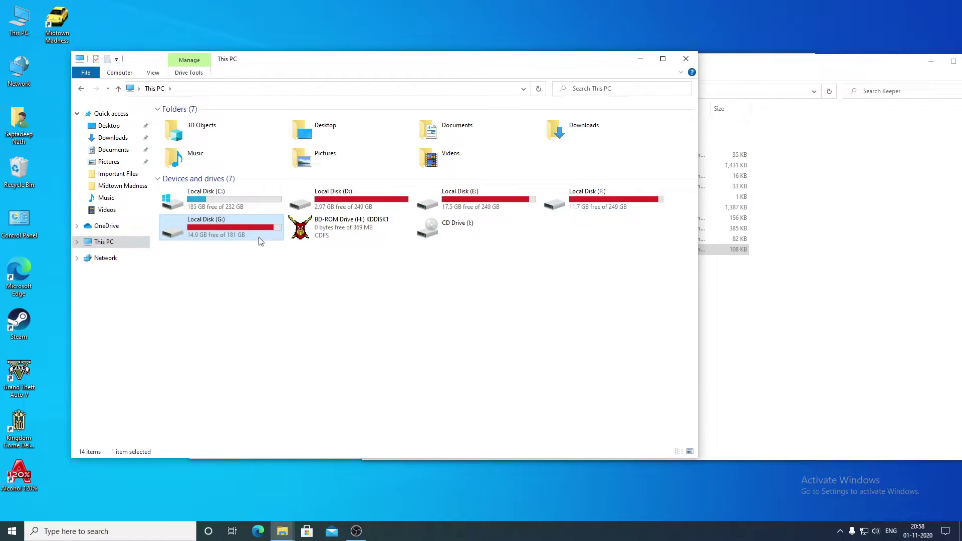
double_click(259, 240)
double_click(180, 184)
double_click(206, 132)
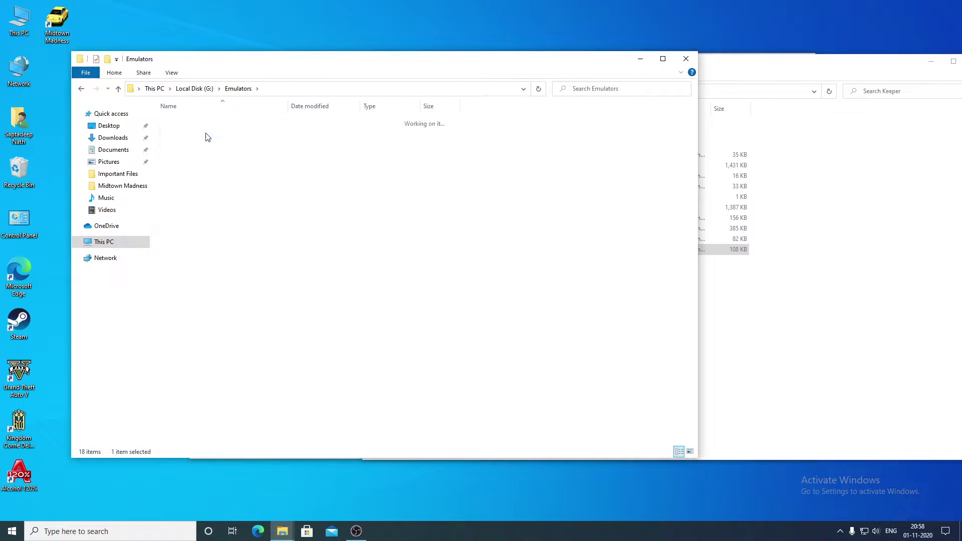
double_click(217, 123)
- Open dgVoodoo2_61.zip and extract DDraw.dll from its MS\x86 folder into the Keeper game folder
left_click(213, 121)
double_click(213, 122)
double_click(57, 114)
key("super+Down")
double_click(211, 121)
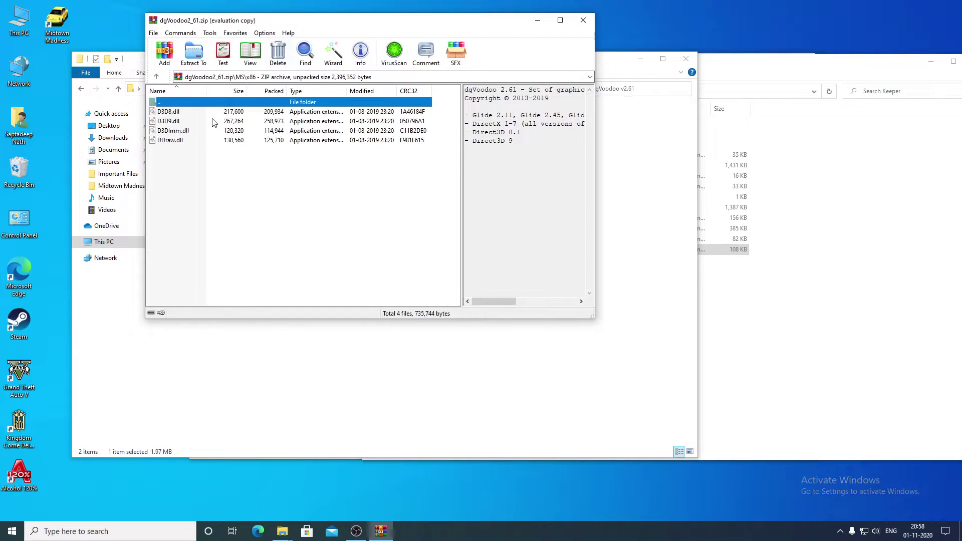
left_click(751, 290)
left_click_drag(182, 140, 782, 329)
left_click(797, 312)
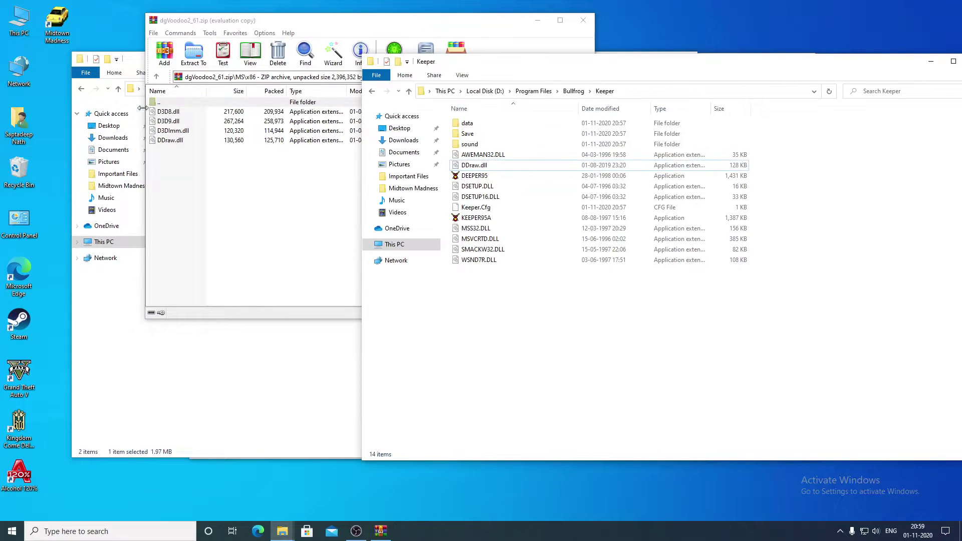
- Extract dgVoodooCpl.exe from the root of dgVoodoo2_61.zip into the Keeper game folder
double_click(192, 103)
double_click(191, 103)
left_click_drag(180, 149, 646, 317)
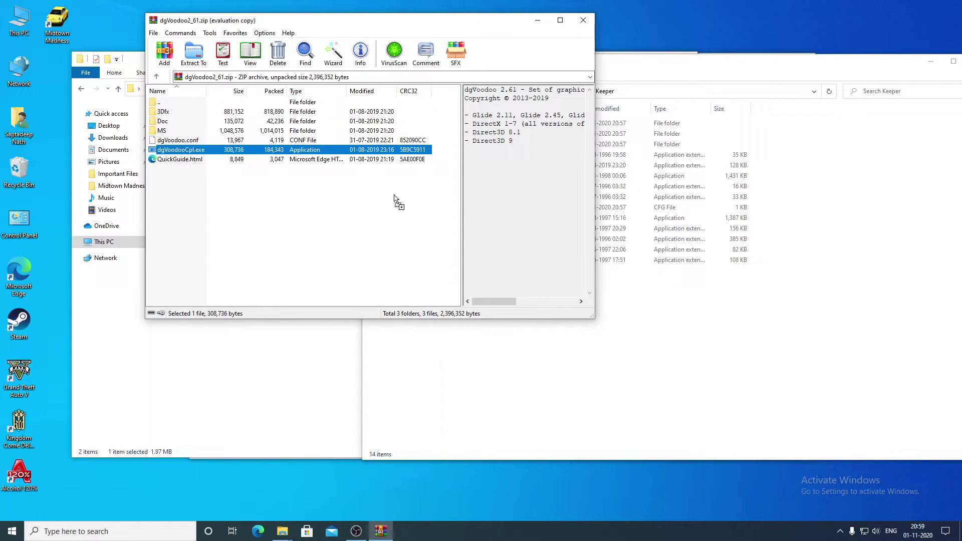
- Run dgVoodooCpl from the Keeper folder as administrator and save its DirectX resolution as 1920x1080
right_click(489, 186)
left_click(454, 213)
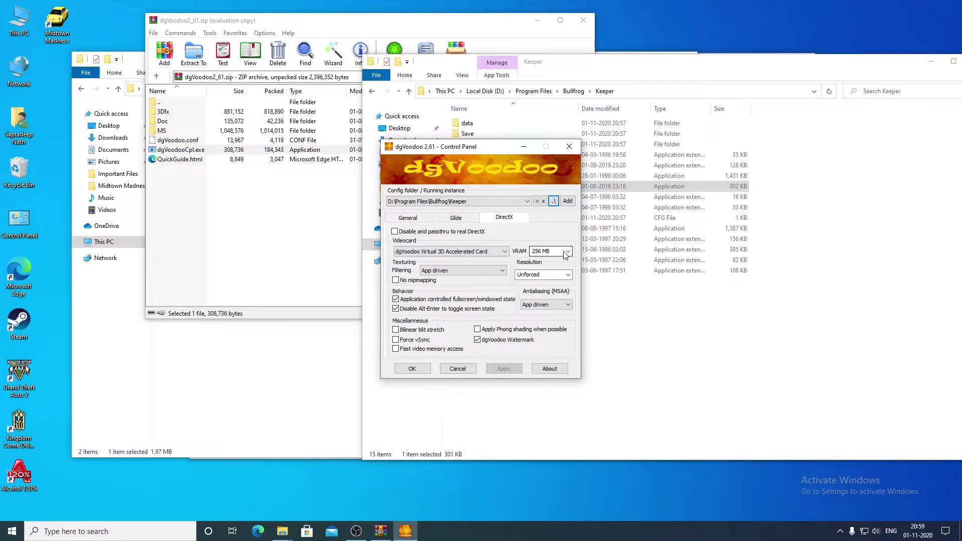
left_click(568, 275)
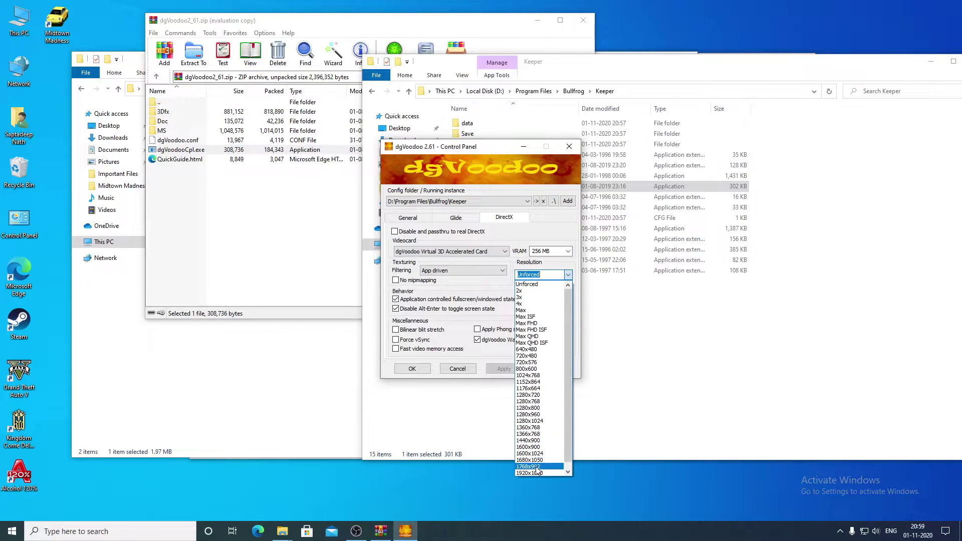
left_click(501, 369)
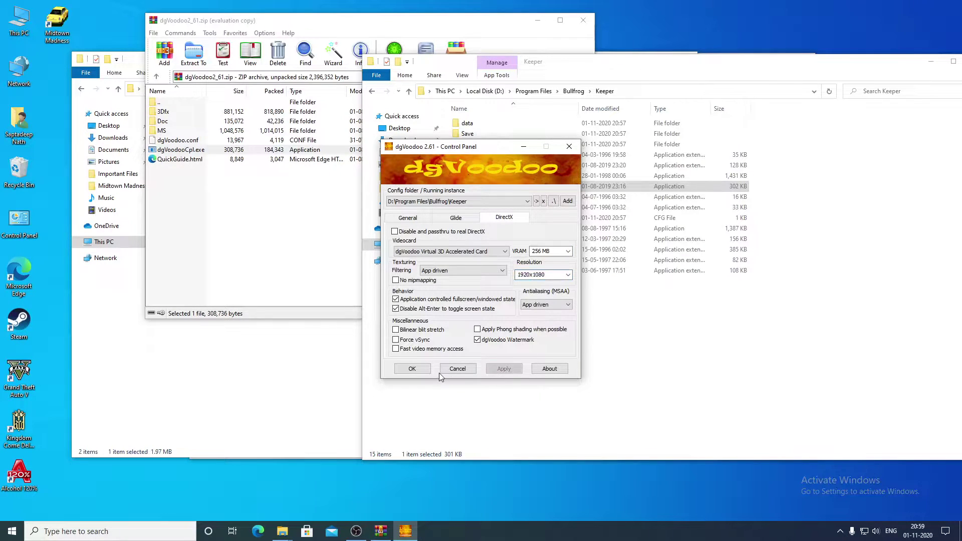
left_click(412, 369)
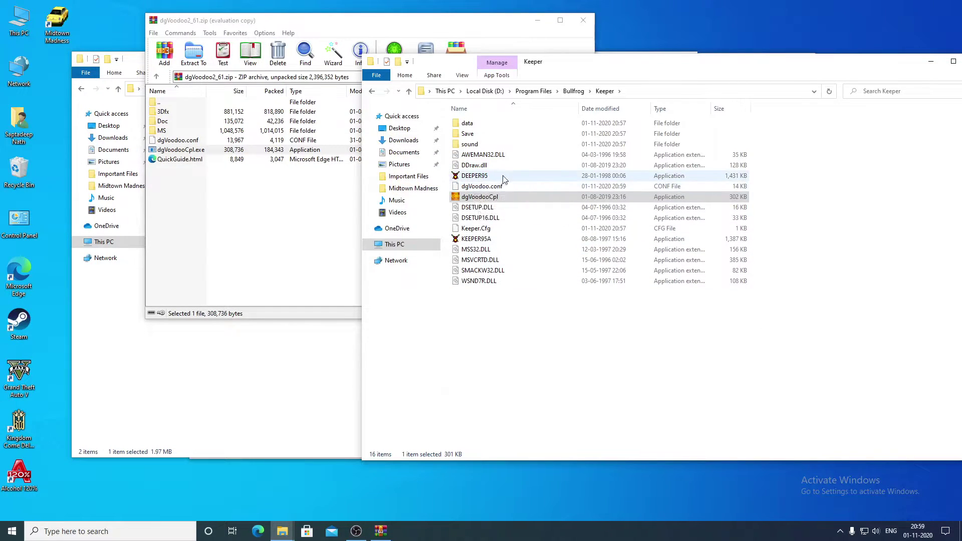
- Run the dgVoodooCpl application in the Keeper folder as administrator once more
left_click(464, 197)
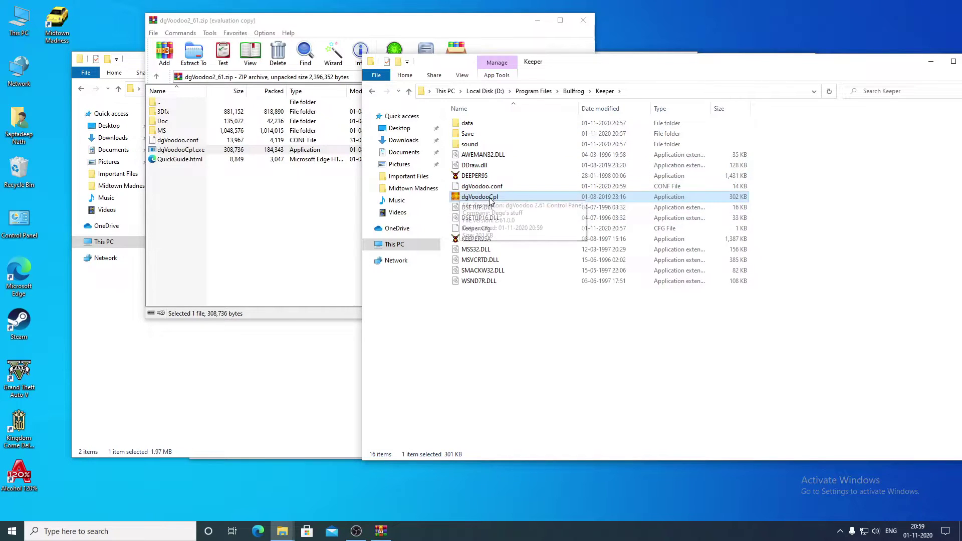
right_click(486, 199)
key("Escape")
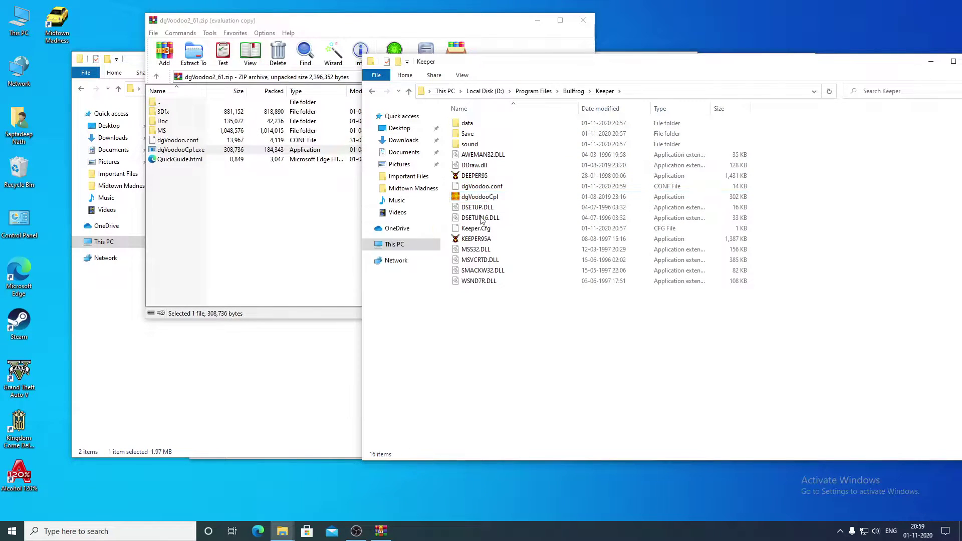
right_click(480, 198)
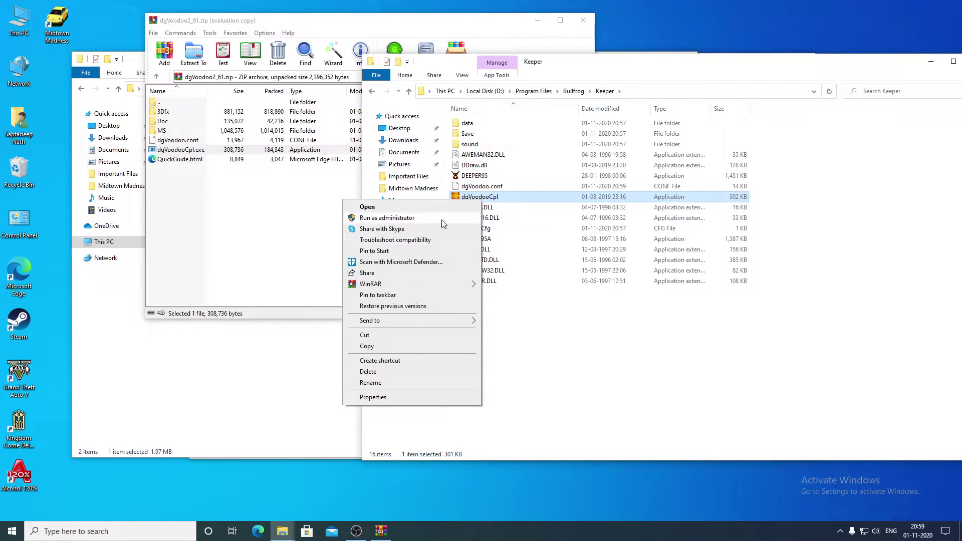
left_click(444, 221)
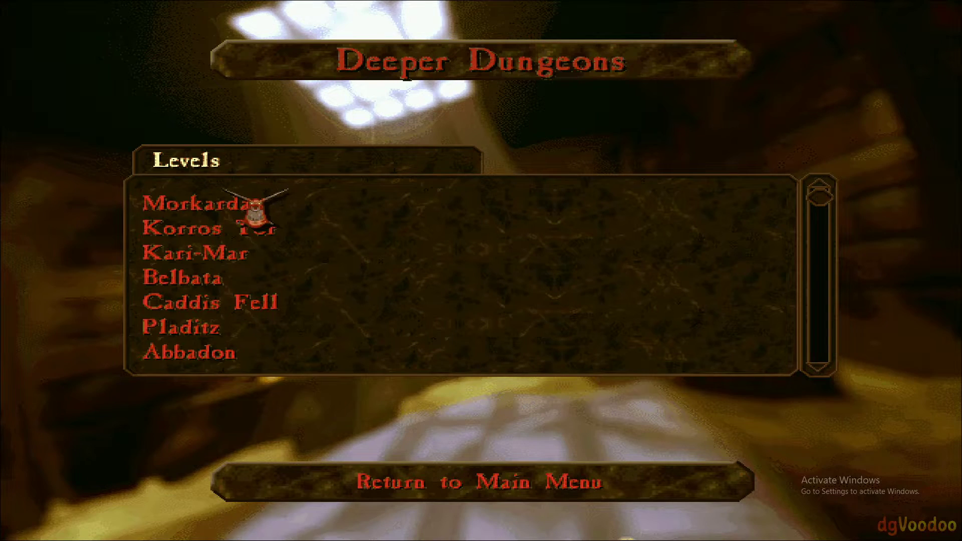
- Start the Morkardar level in Deeper Dungeons and view the available spells
left_click(254, 198)
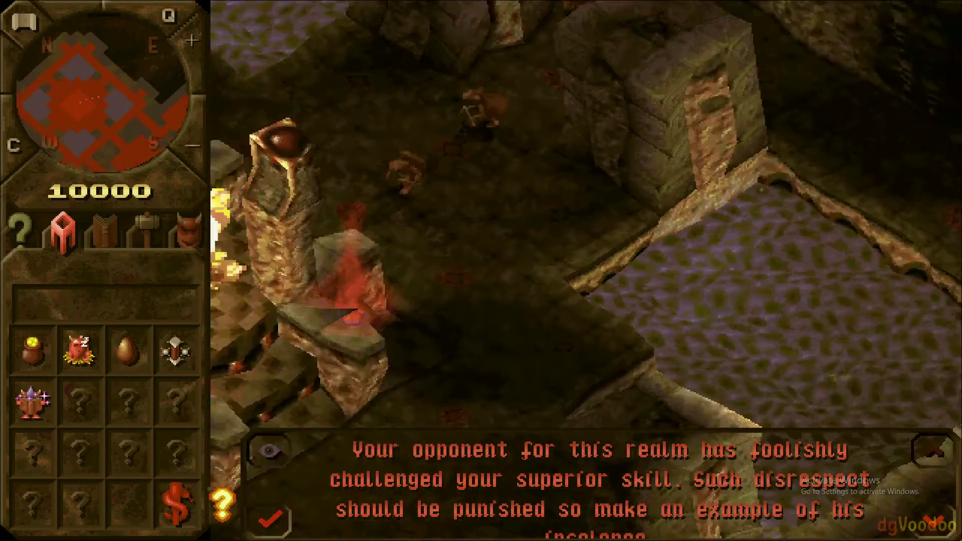
left_click(87, 250)
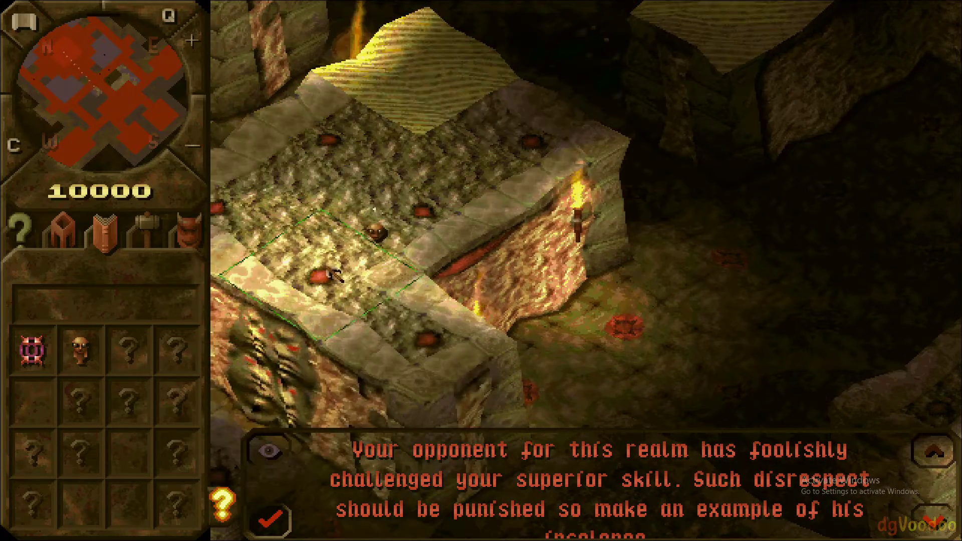
- Quit the Deeper Dungeons level with confirmation and exit the game from its main menu
key("Escape")
left_click(790, 264)
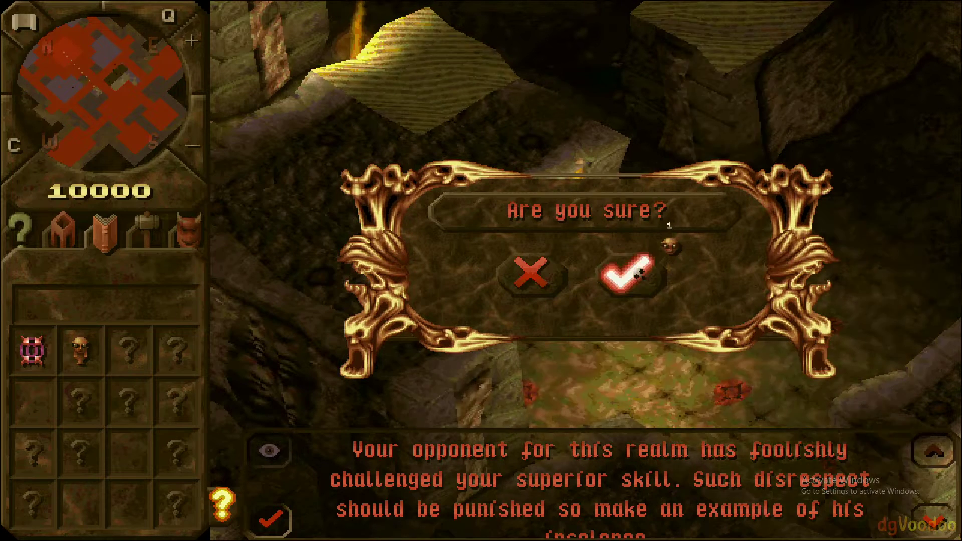
left_click(627, 273)
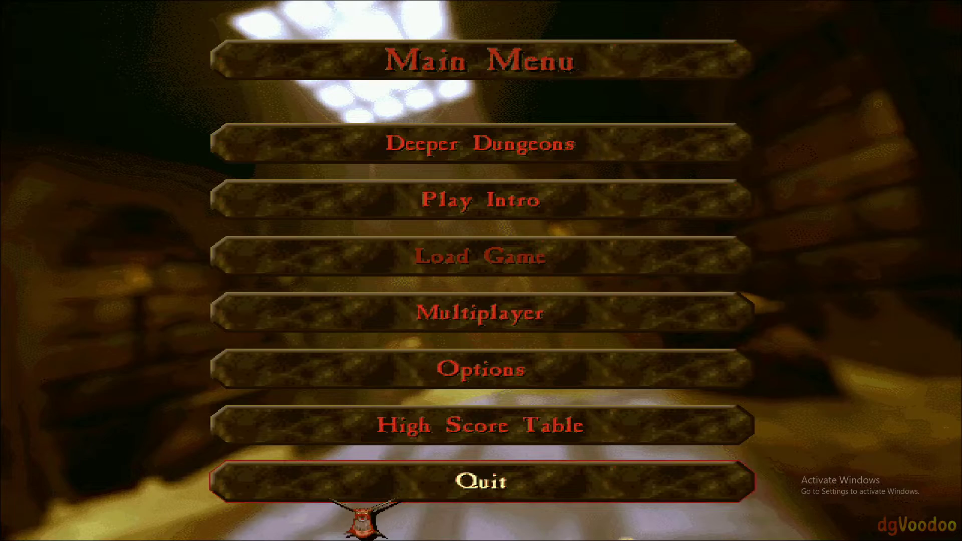
left_click(410, 491)
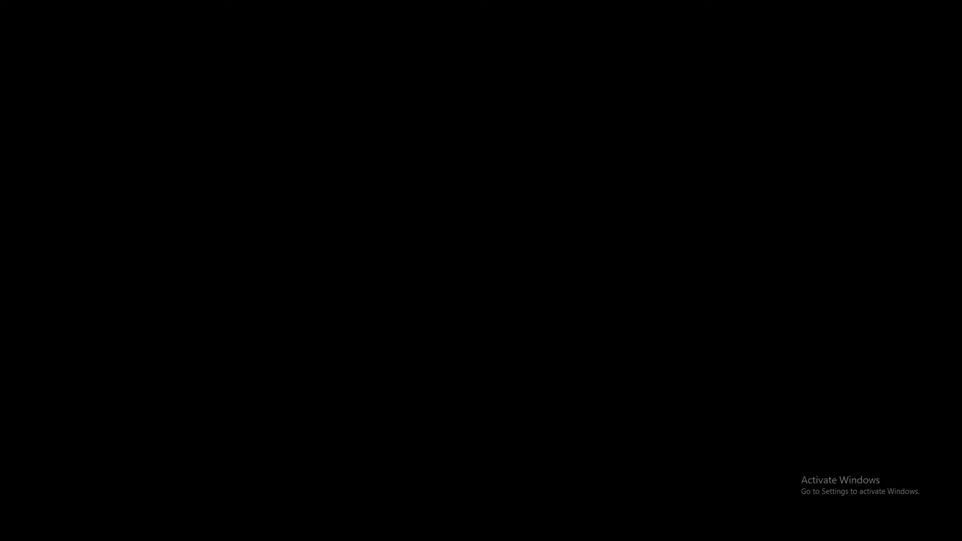
- Read the rest of the Keeper level's Treasure Room instructions, choose the Treasure Room for building and return the view to the Dungeon Heart
key("super")
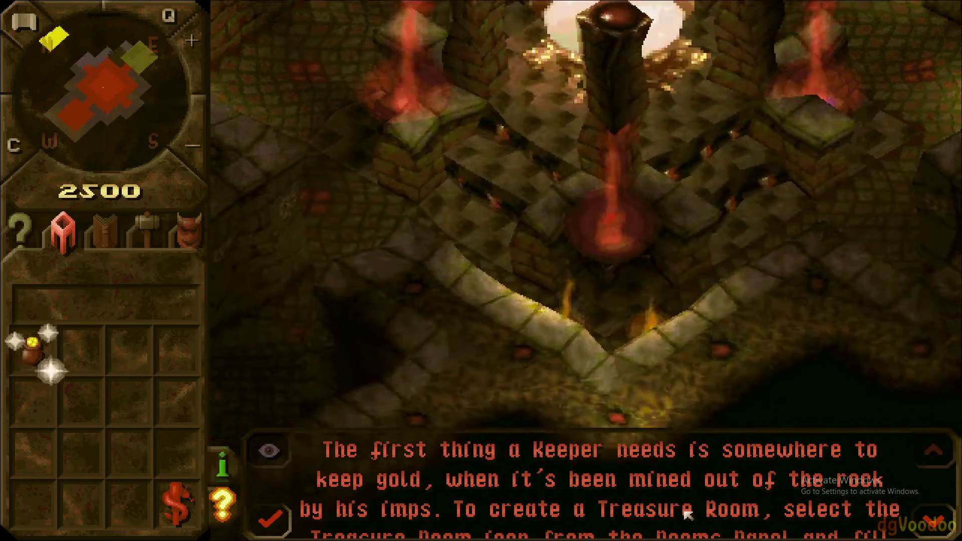
left_click(941, 527)
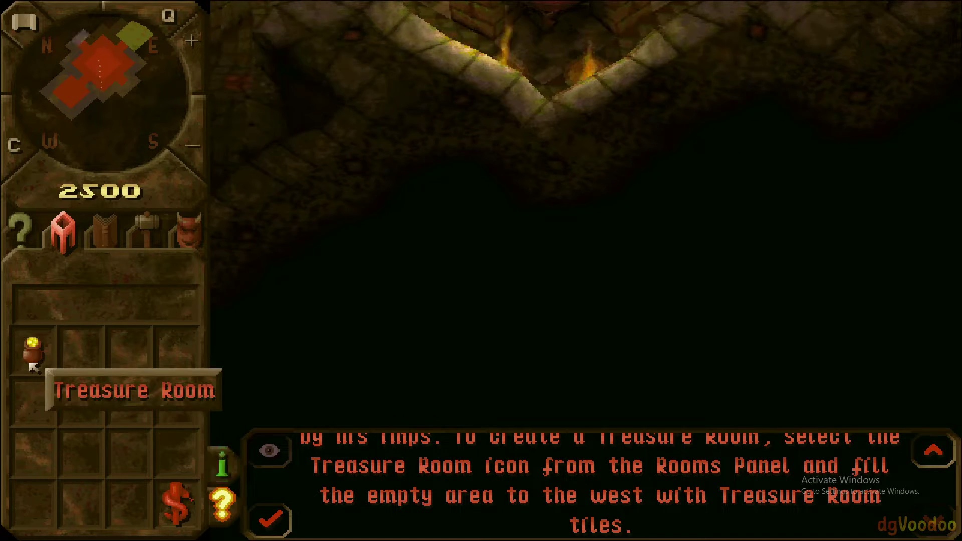
left_click(36, 361)
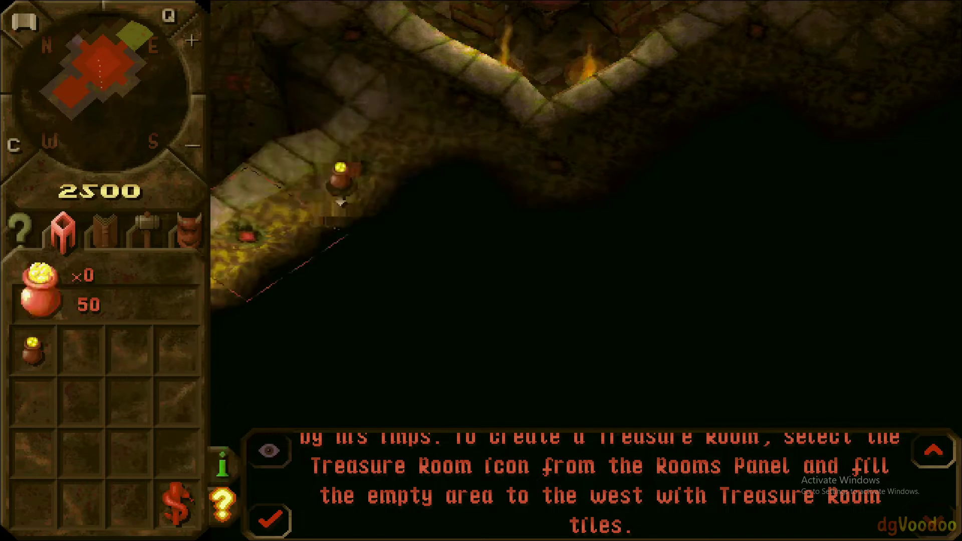
key("Up")
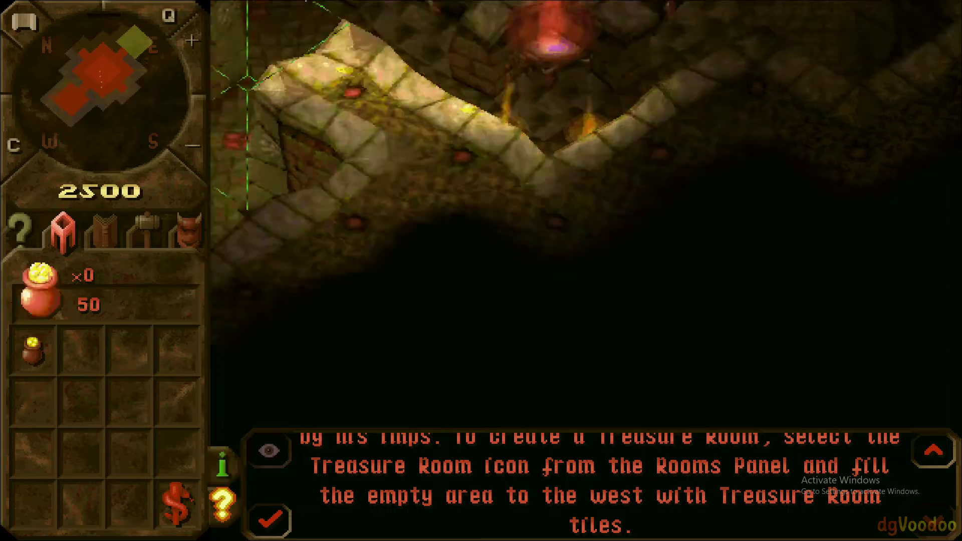
key("h")
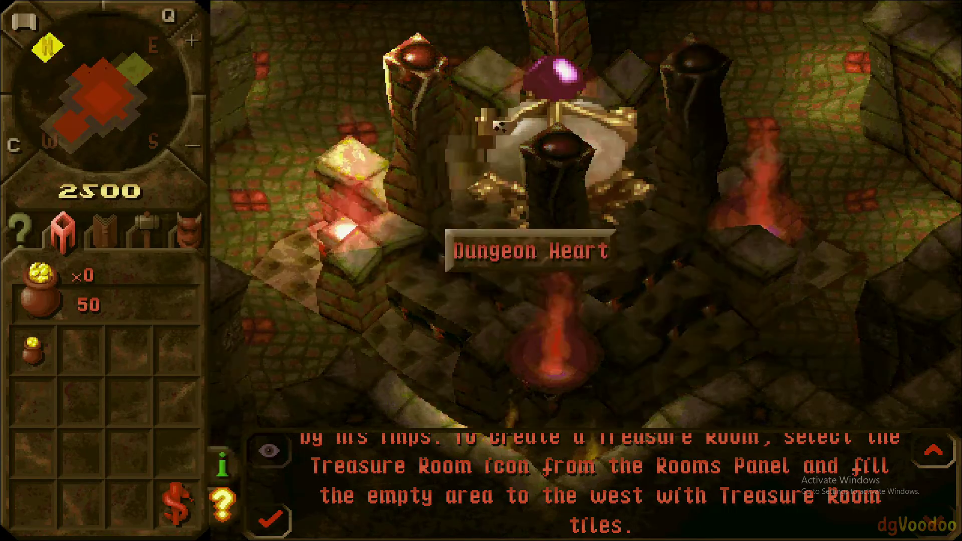
- Quit the current Keeper level and confirm leaving it
key("Escape")
left_click(767, 264)
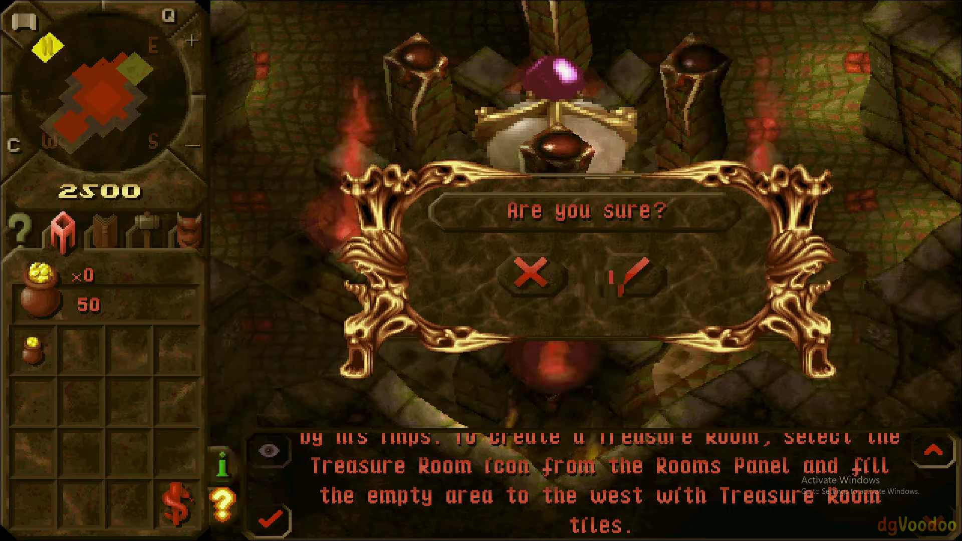
left_click(633, 275)
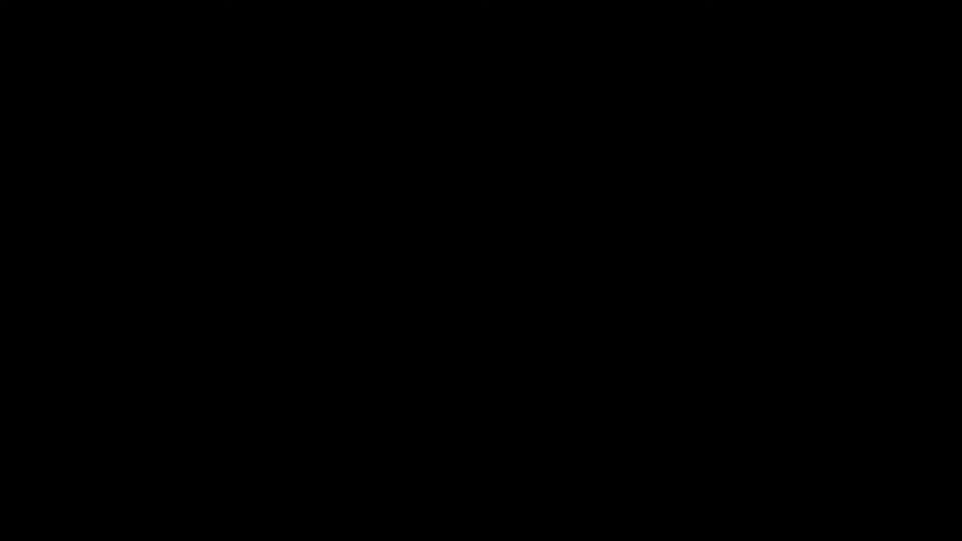
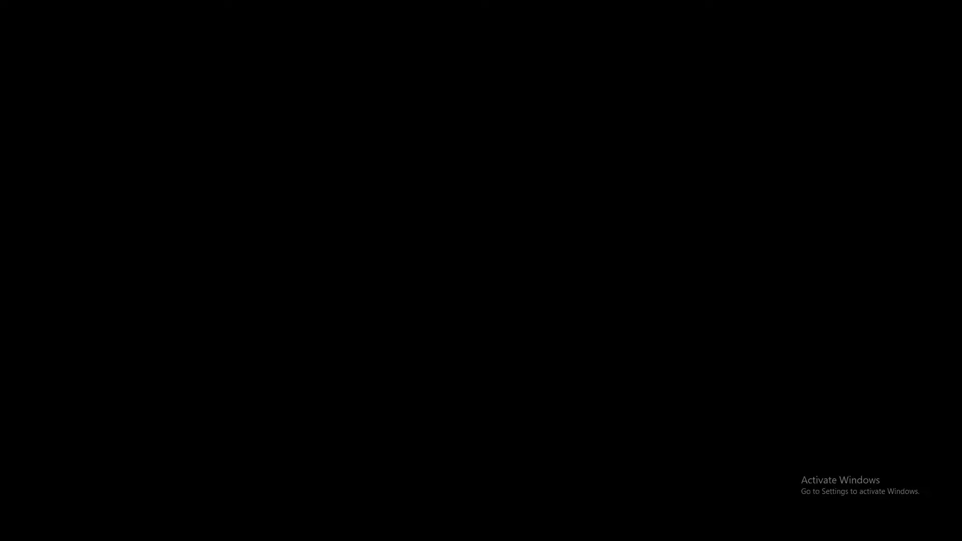
- Switch back to the Keeper folder window and open the DK-D3D folder on the KDDISK1 disc (H:), maximized
key("super")
mouse_move(282, 531)
left_click(379, 482)
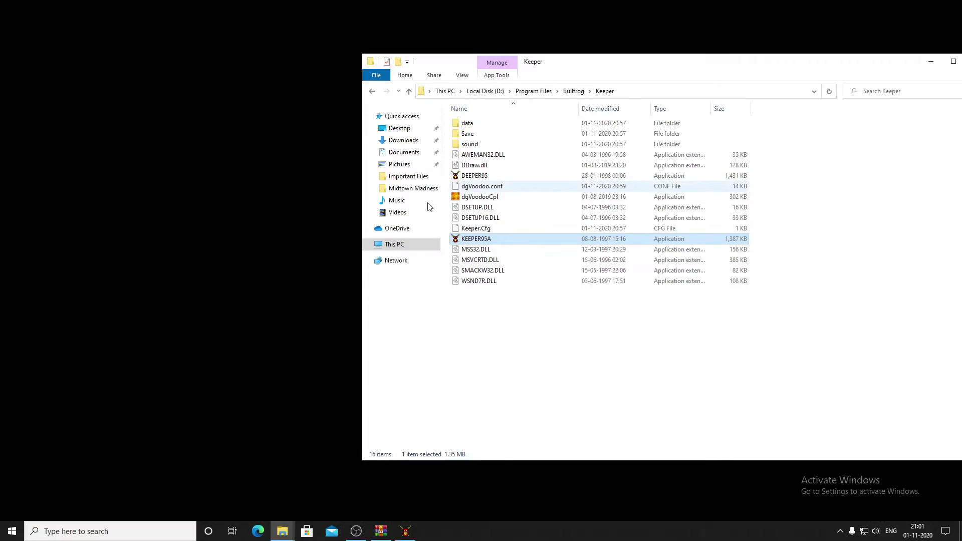
left_click(431, 244)
double_click(654, 243)
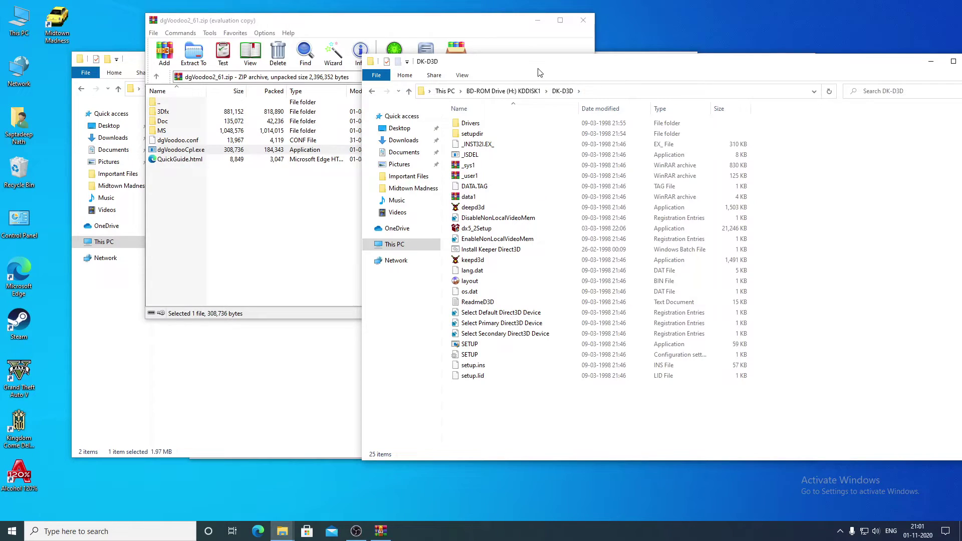
double_click(539, 73)
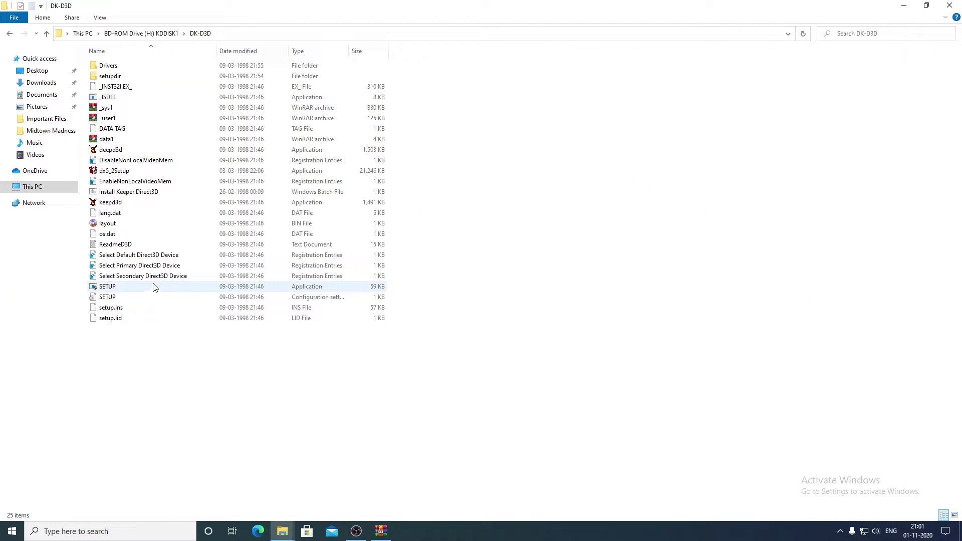
- Try to install Dungeon Keeper Direct3D into D:\Program Files\Bullfrog\Keeper with the SETUP application, and dismiss the installer's messages
double_click(147, 287)
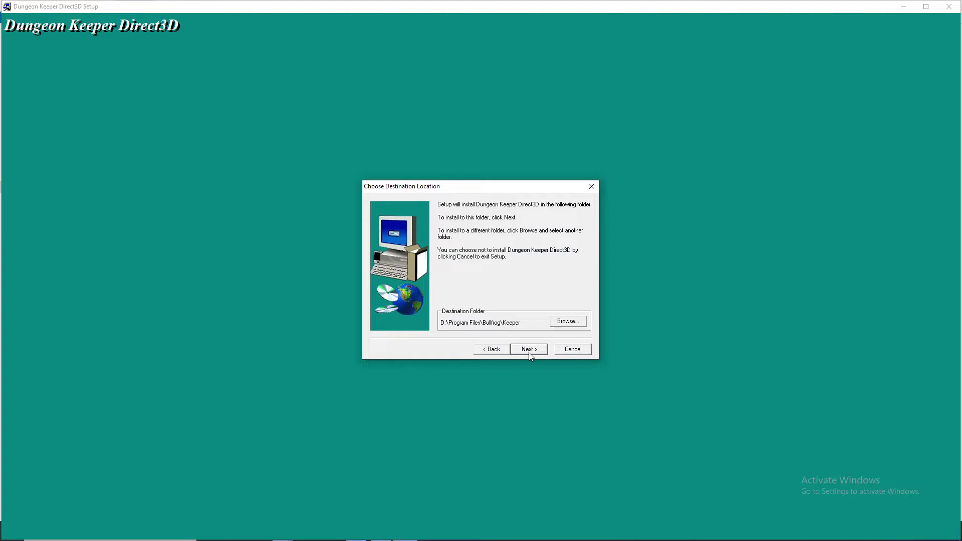
left_click(534, 350)
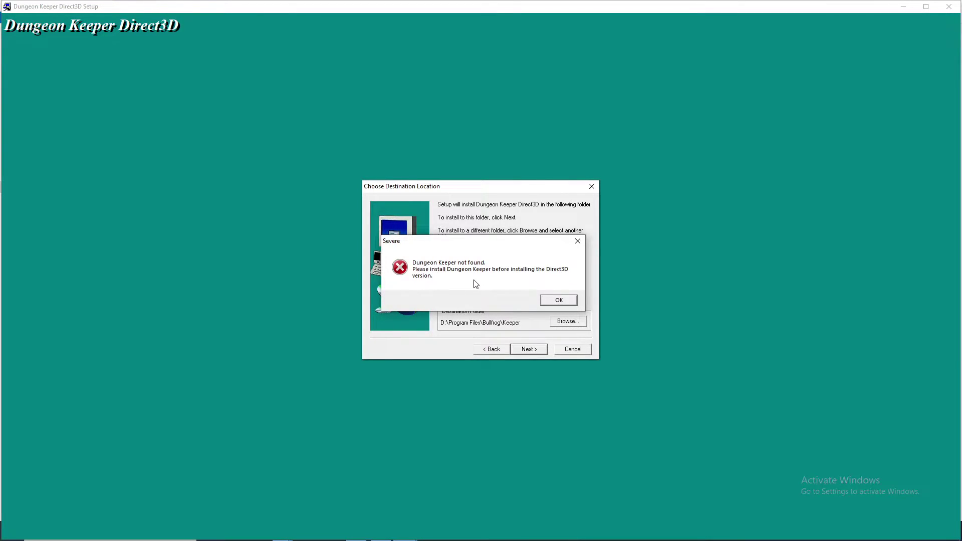
left_click(557, 302)
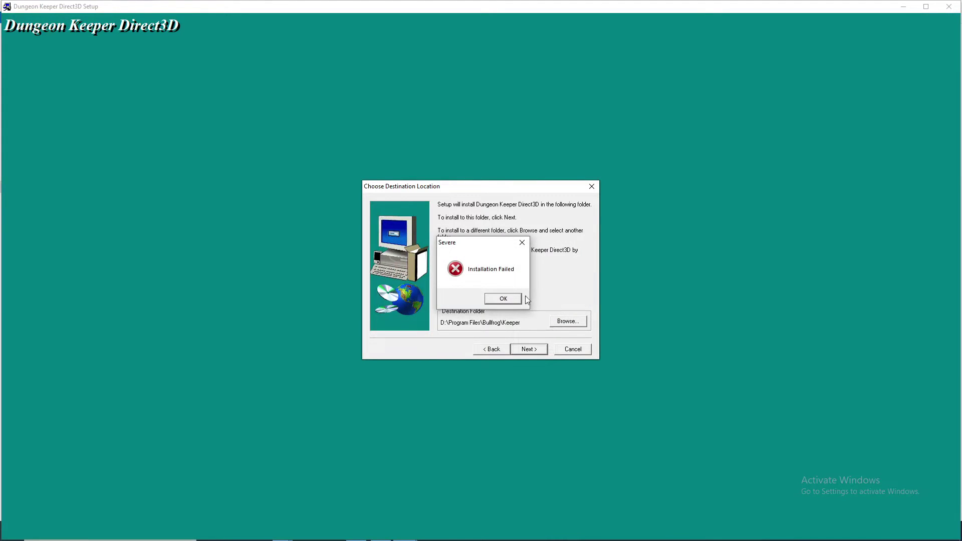
left_click(501, 299)
- Switch to the WinSetup folder window and open the game folder D:\Program Files\Bullfrog\Keeper in it
mouse_move(283, 536)
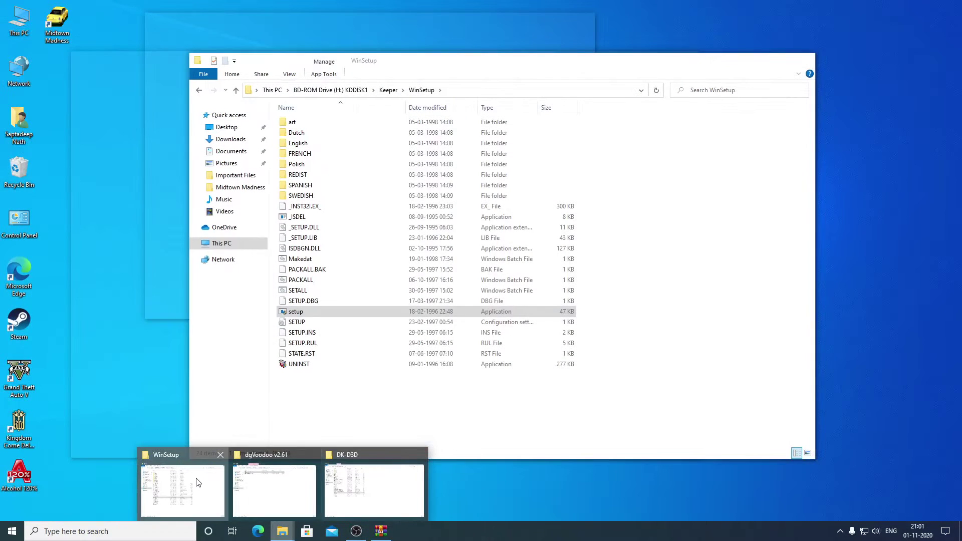
left_click(193, 483)
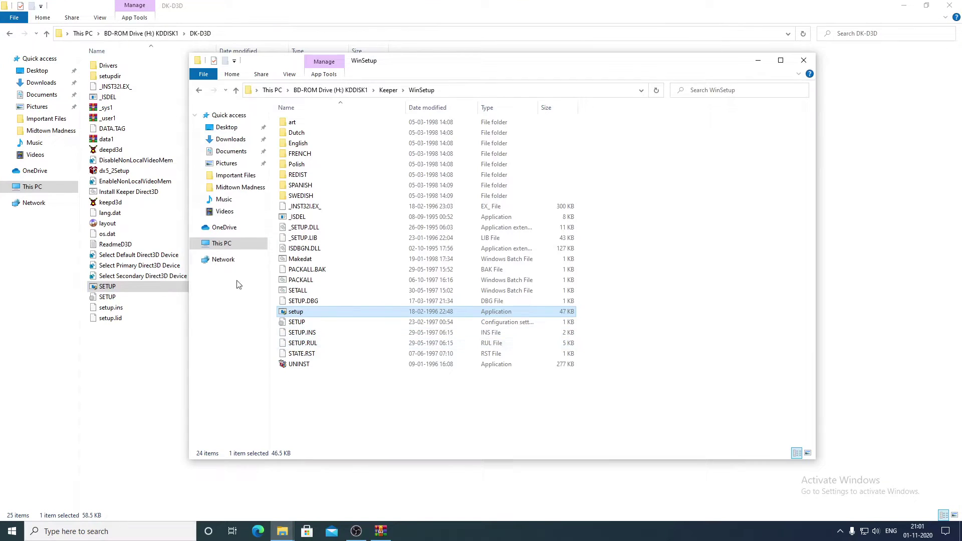
left_click(253, 243)
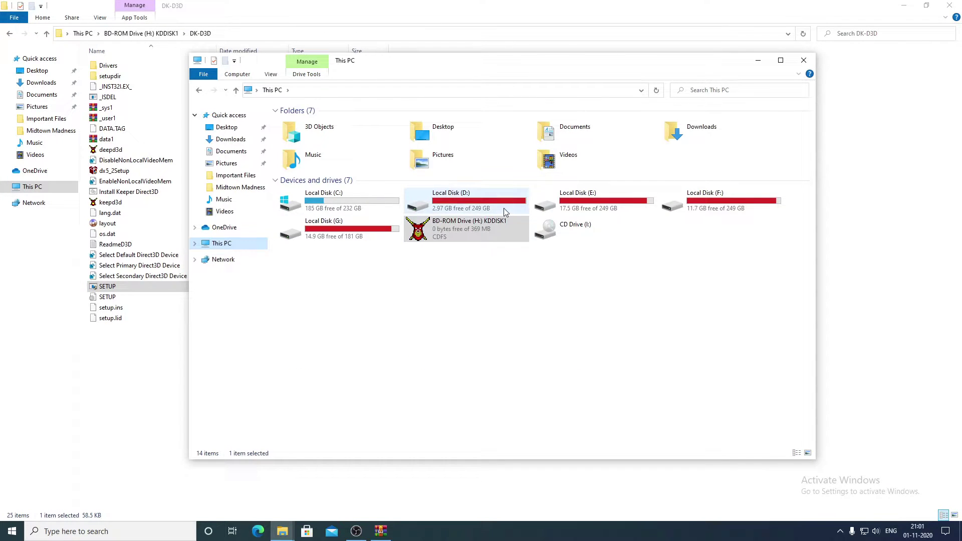
double_click(503, 209)
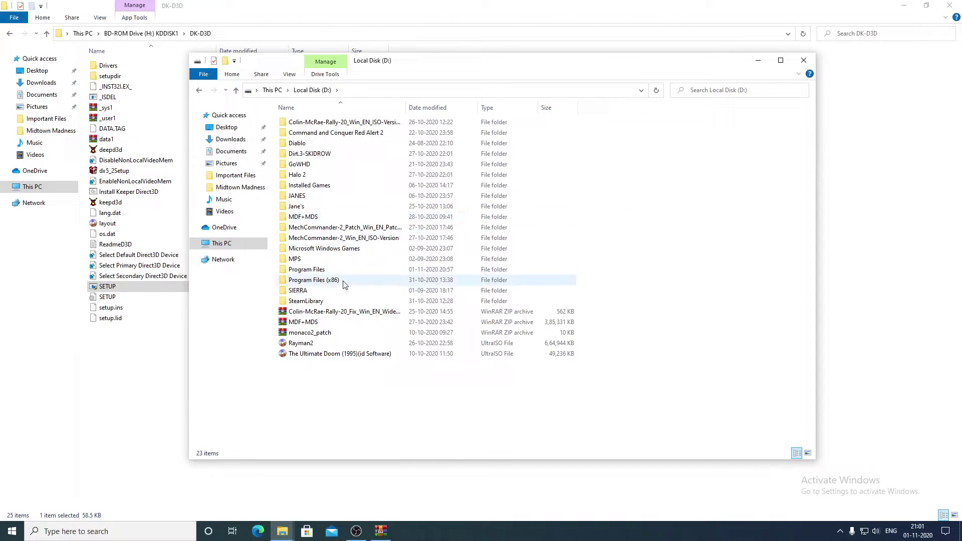
double_click(325, 270)
double_click(382, 122)
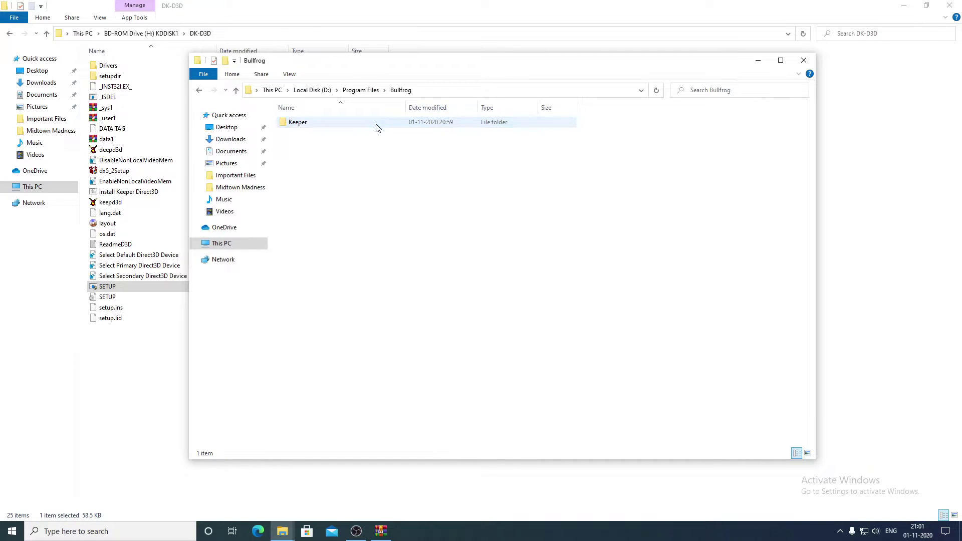
double_click(346, 129)
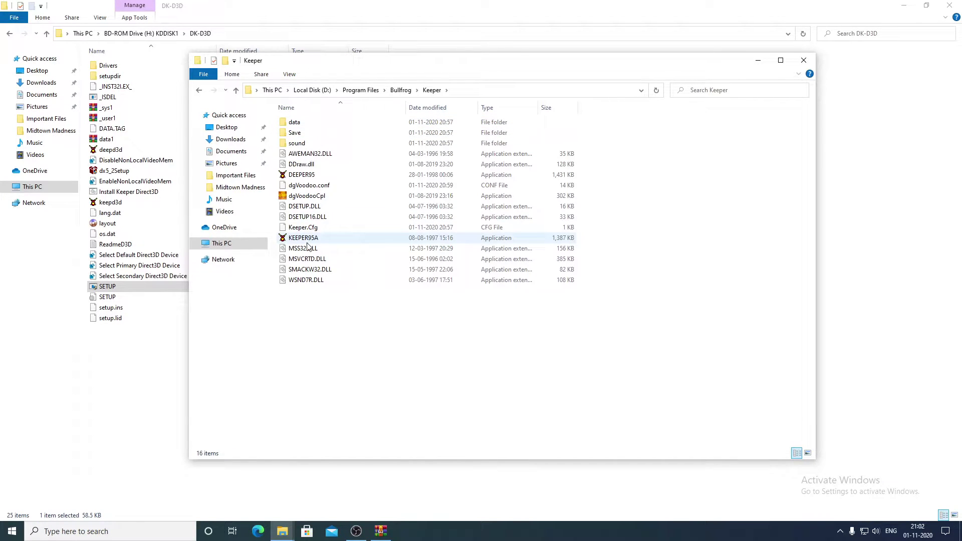
- Rename the KEEPER95A application in the Keeper folder to KEEPER95
left_click(307, 242)
left_click(327, 238)
key("Return")
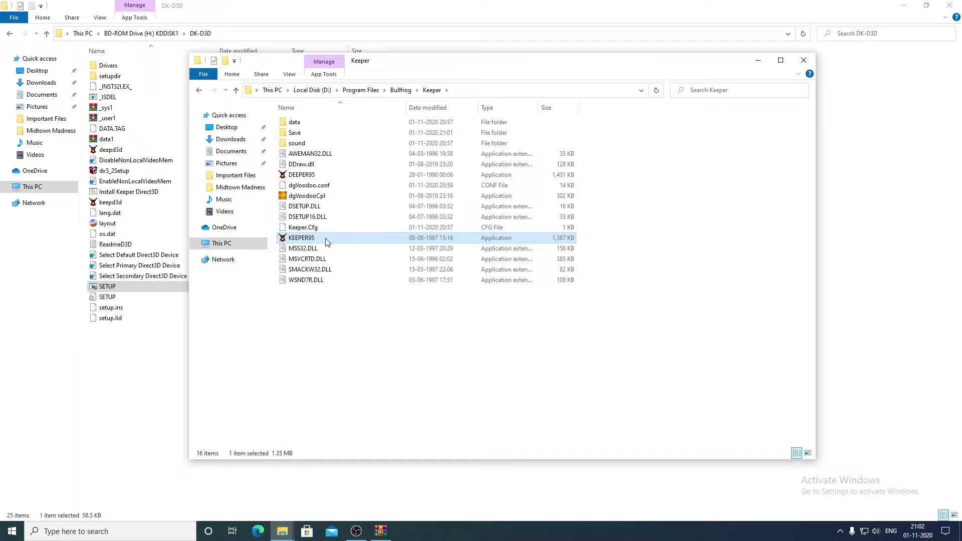
- Run SETUP from the DK-D3D folder and install Dungeon Keeper Direct3D into D:\Program Files\Bullfrog\Keeper, closing the final message
double_click(163, 284)
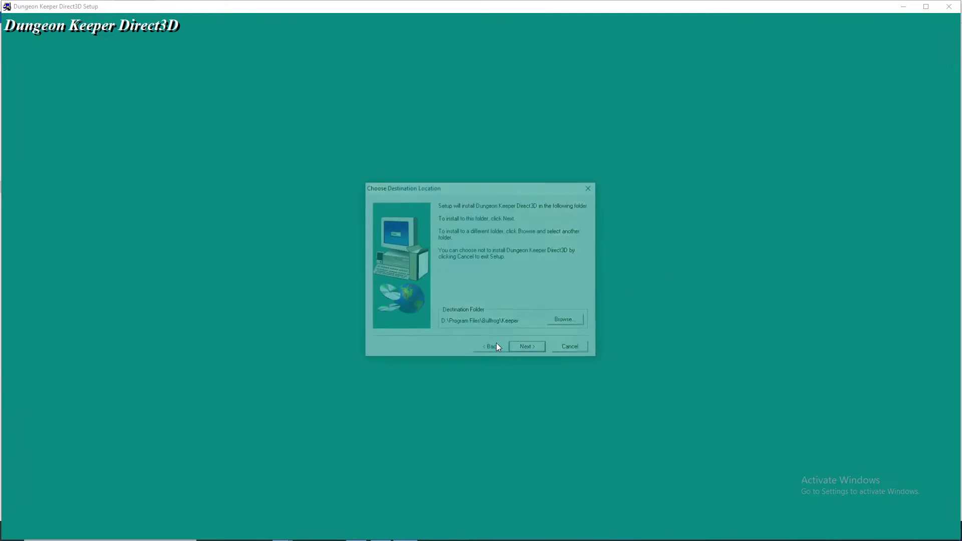
left_click(527, 346)
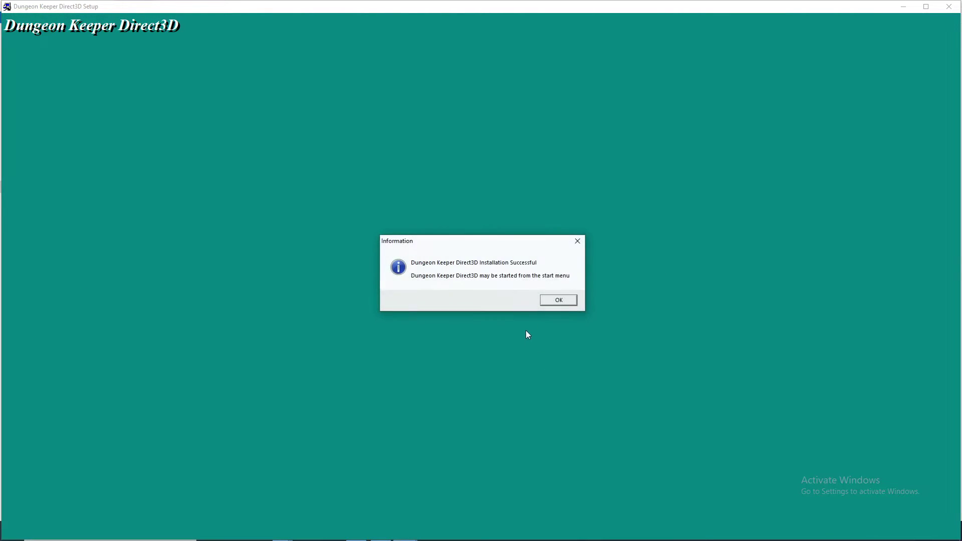
left_click(559, 302)
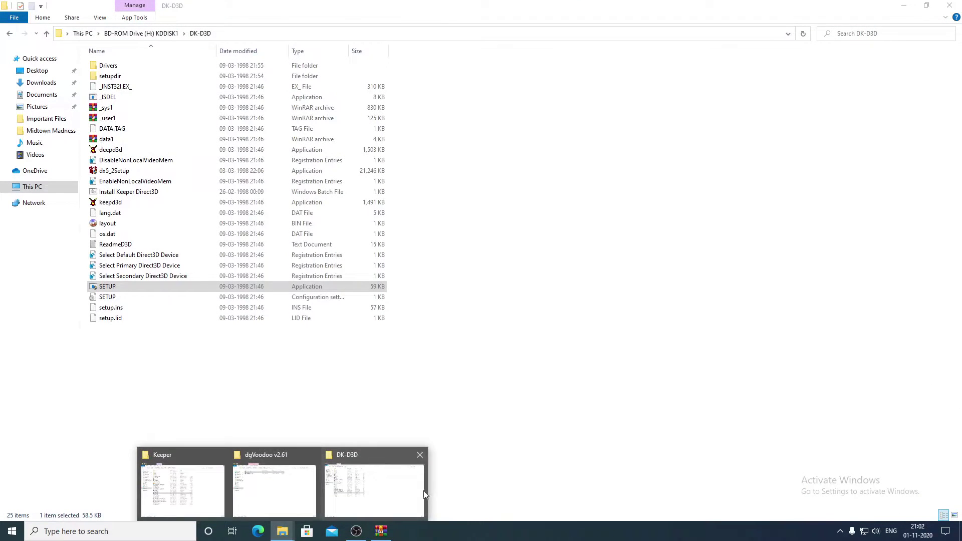
- Return to the Keeper folder window and rename the KEEPER95 application to KEEPER95A
left_click(265, 501)
left_click(325, 280)
left_click(326, 281)
type("A")
key("Return")
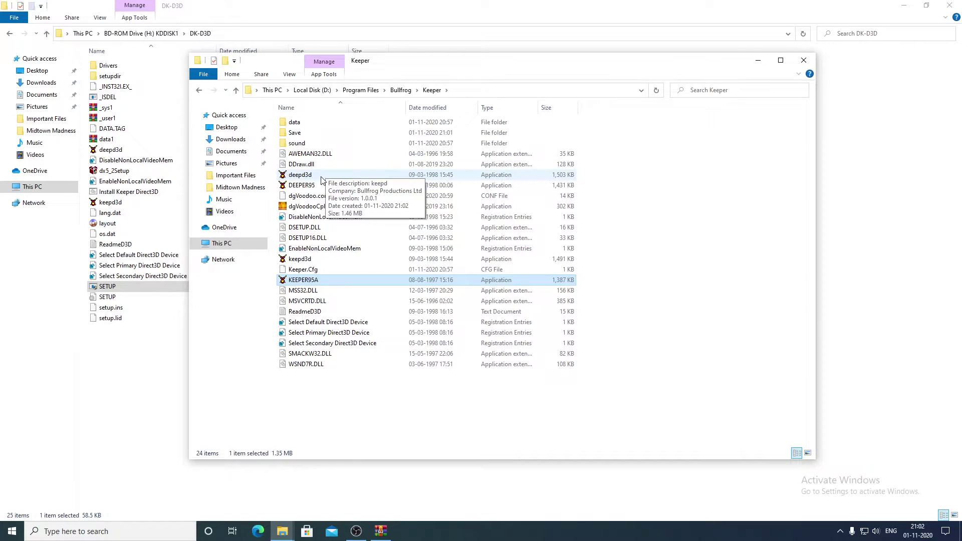
- Test the Direct3D versions by starting a new game in keepd3d and the Deeper Dungeons level Morkardar in deepd3d
double_click(323, 259)
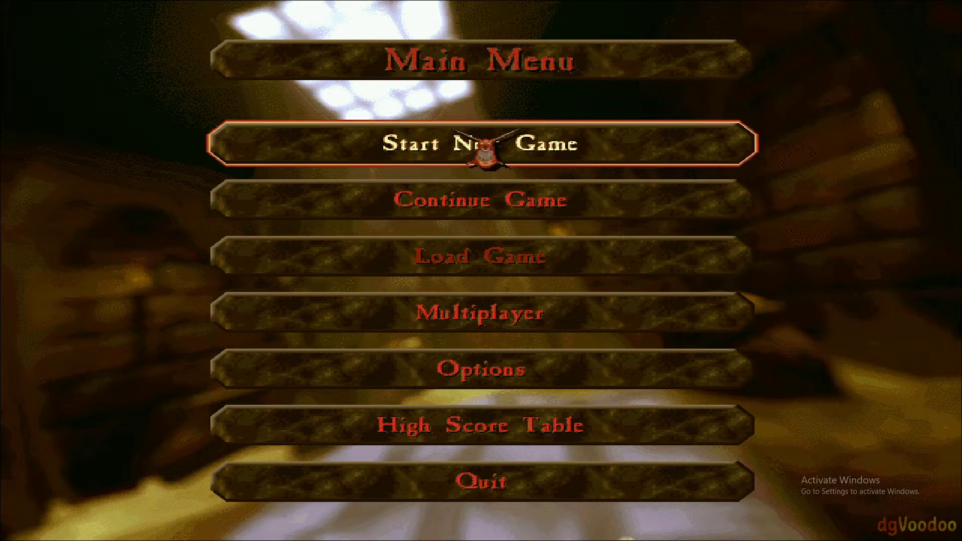
left_click(486, 151)
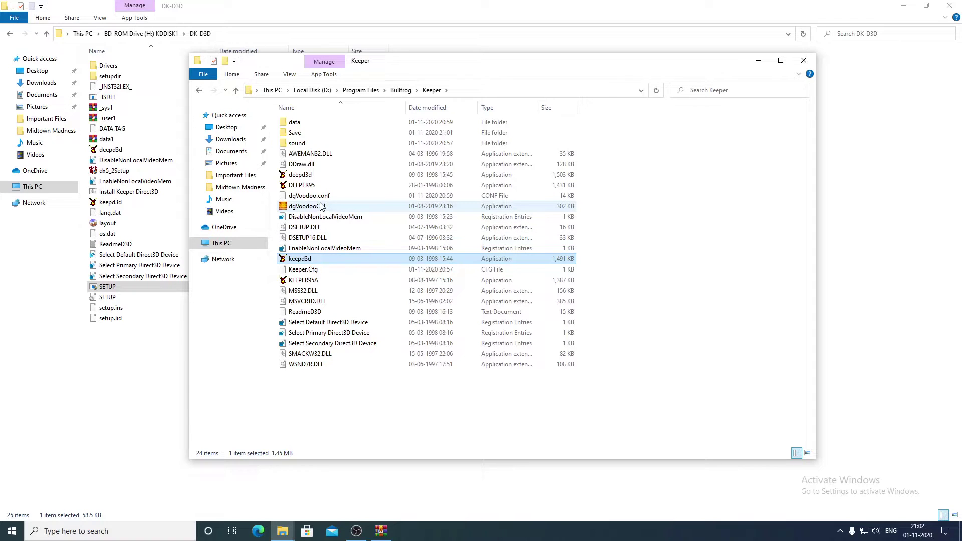
double_click(333, 175)
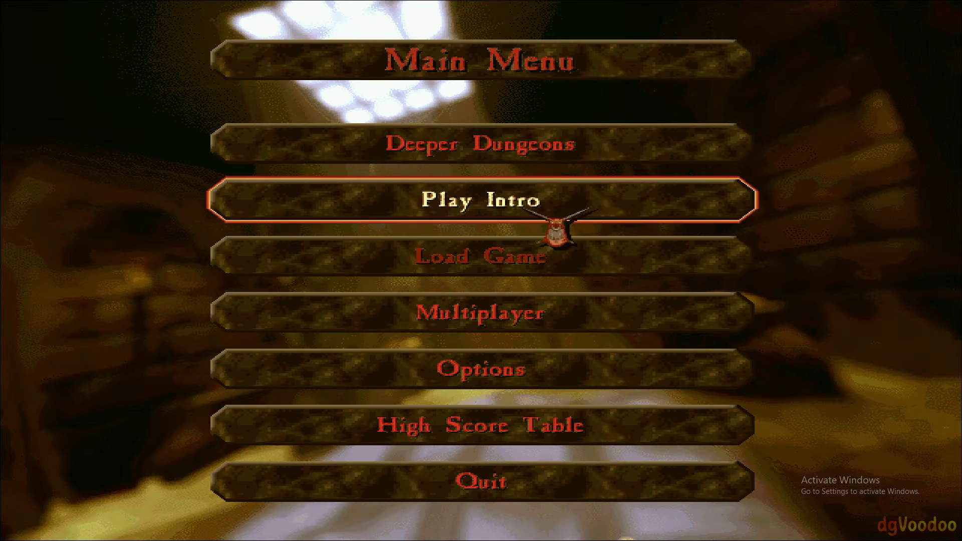
left_click(481, 142)
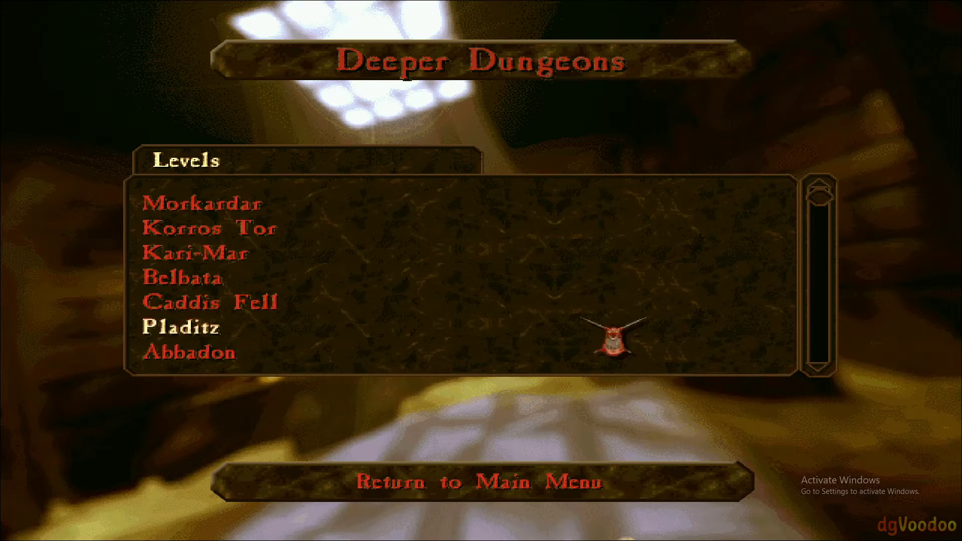
left_click(177, 200)
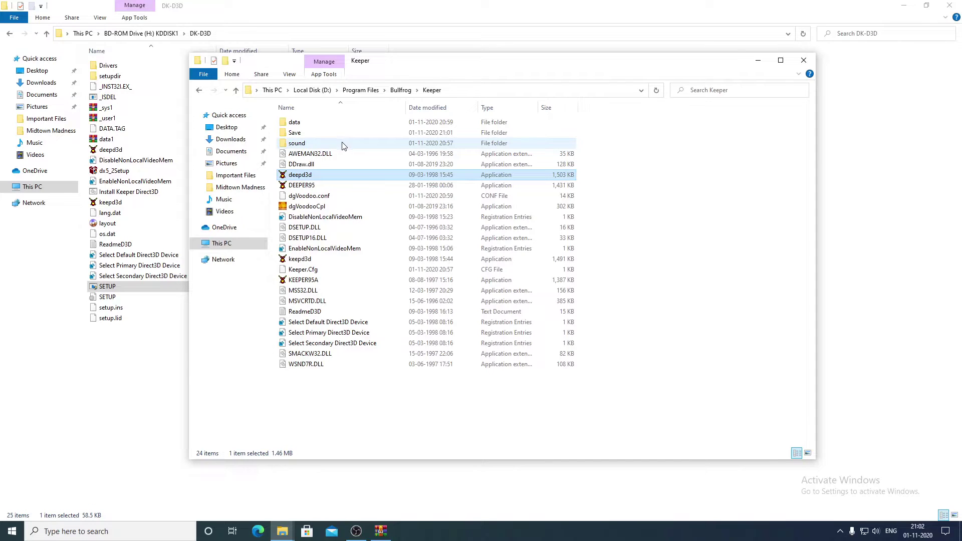
- Open the folder G:\Emulators\DxWnd\DxWnd v2.05.27\v2_05_27_build in the Keeper folder window
left_click(255, 243)
double_click(376, 226)
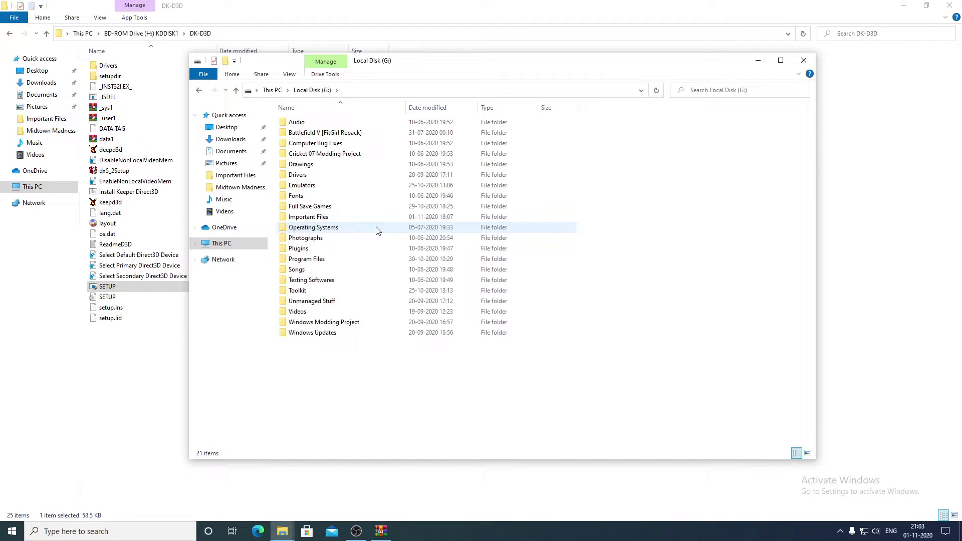
left_click(329, 187)
double_click(330, 186)
left_click(316, 165)
double_click(314, 175)
double_click(346, 124)
double_click(347, 124)
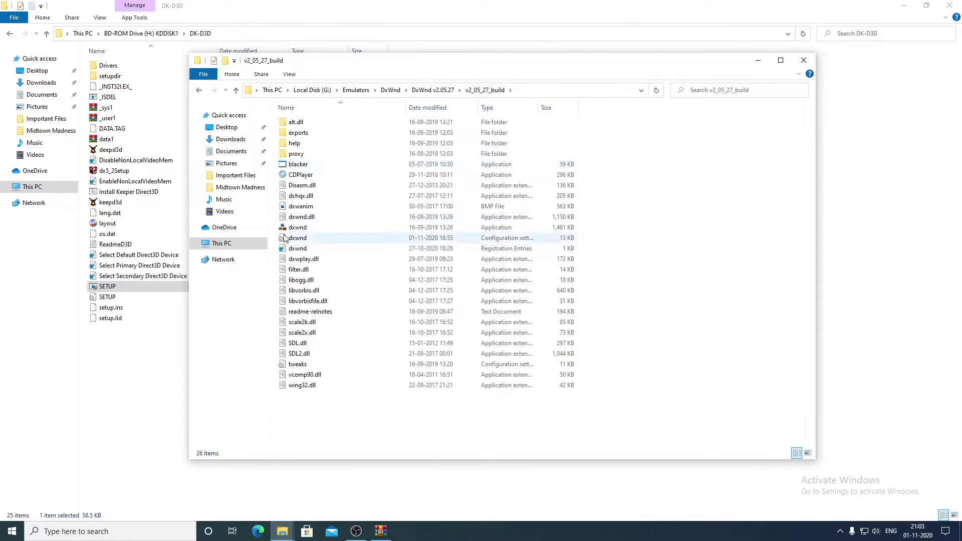
left_click(390, 90)
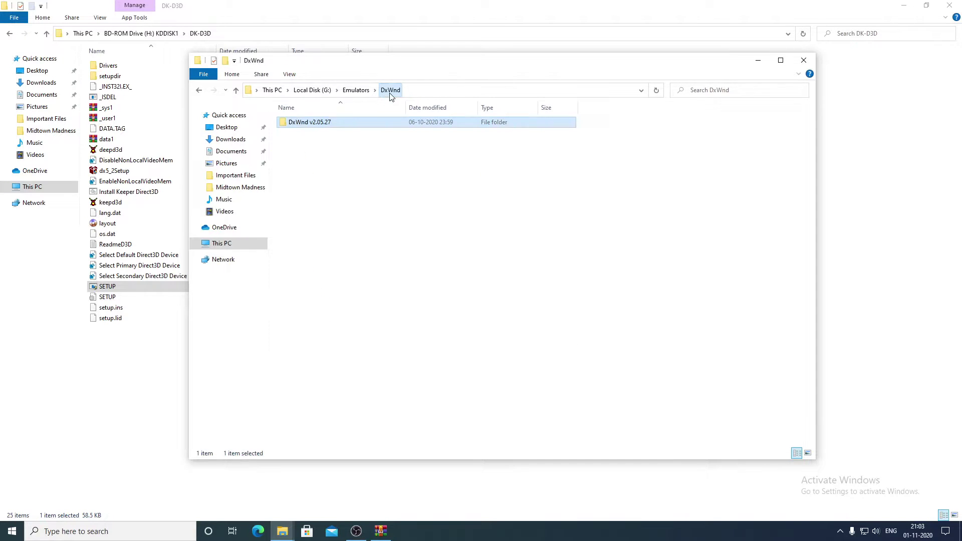
double_click(317, 127)
double_click(317, 125)
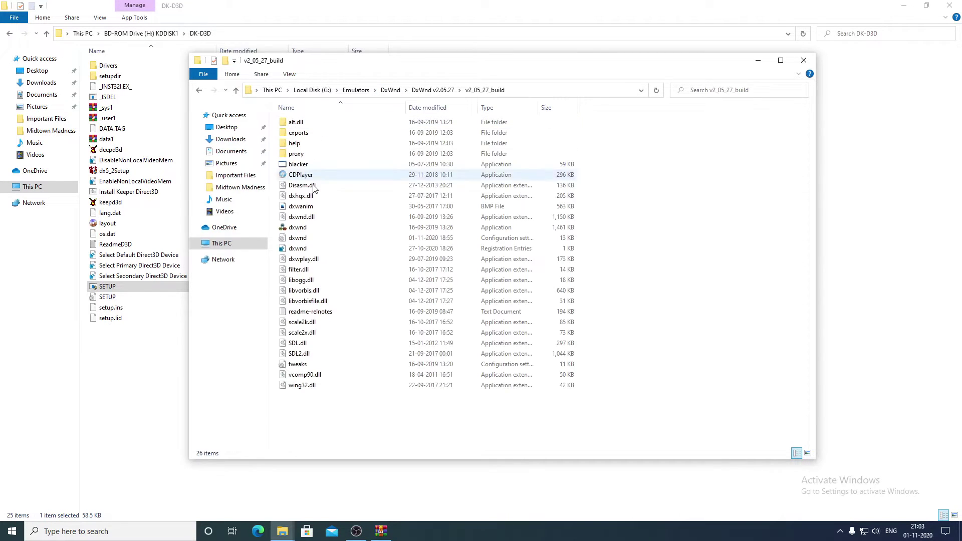
- Run the dxwnd application as administrator and approve the elevation request
right_click(313, 227)
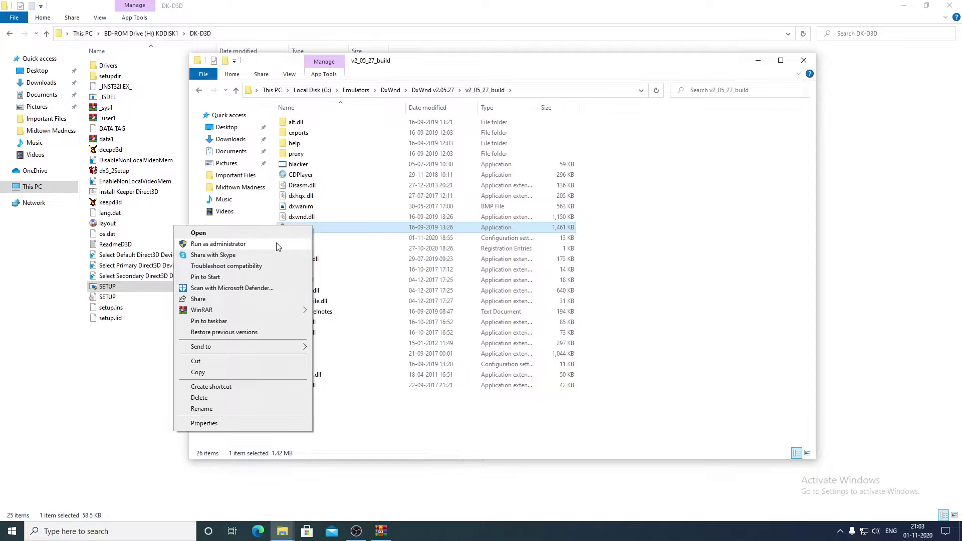
left_click(278, 244)
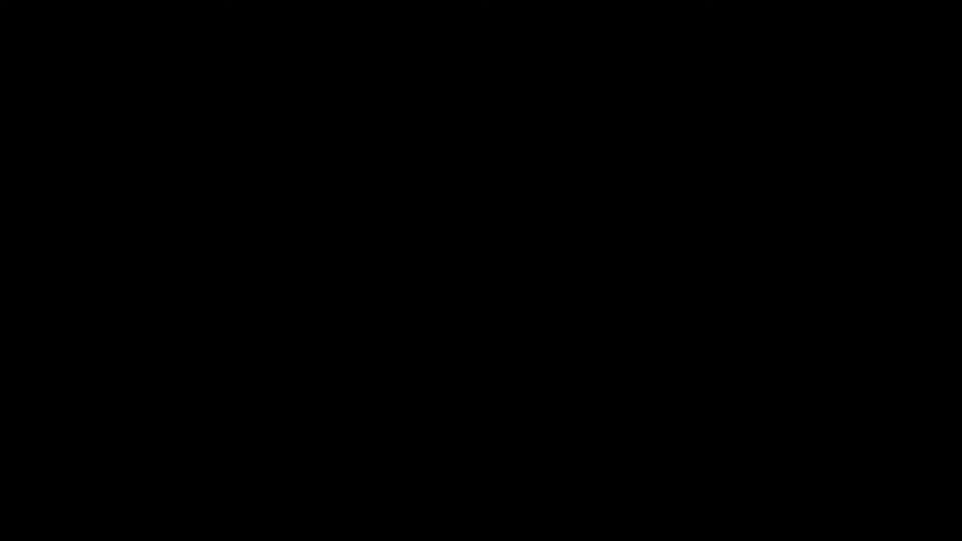
key("alt+y")
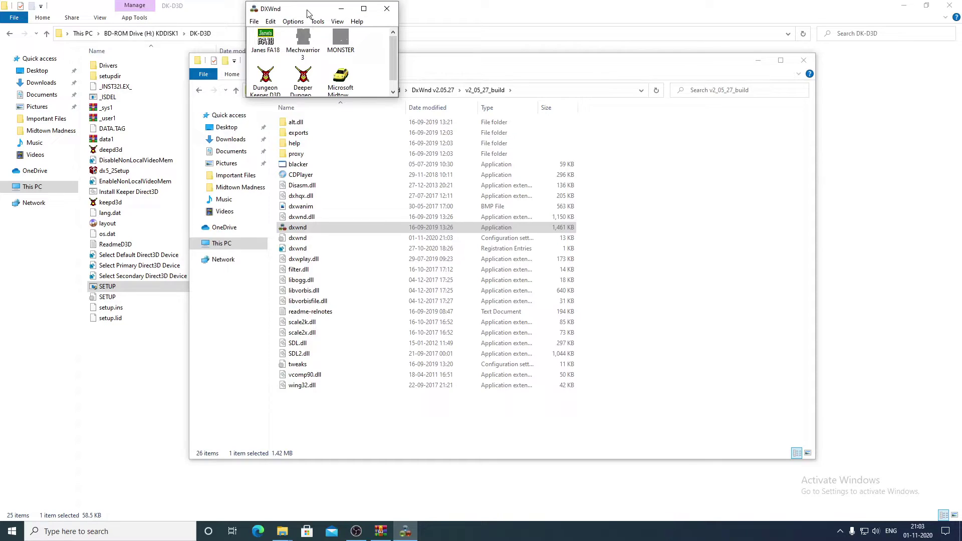
- Start importing a task configuration in DxWnd and copy the path of the exports folder inside v2_05_27_build
left_click(271, 22)
left_click(288, 22)
mouse_move(262, 24)
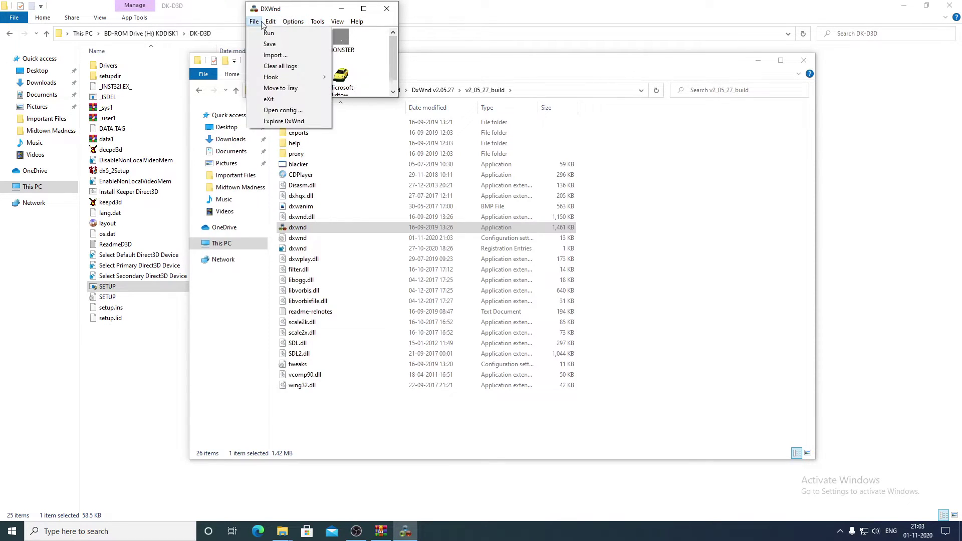
left_click(273, 55)
left_click(735, 224)
left_click(547, 90)
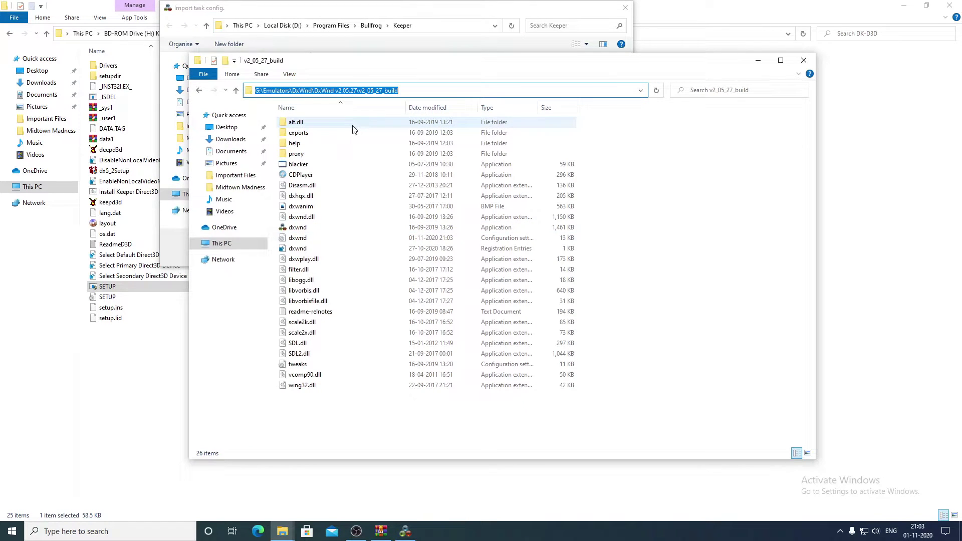
left_click(352, 126)
double_click(298, 132)
left_click(563, 91)
key("ctrl+c")
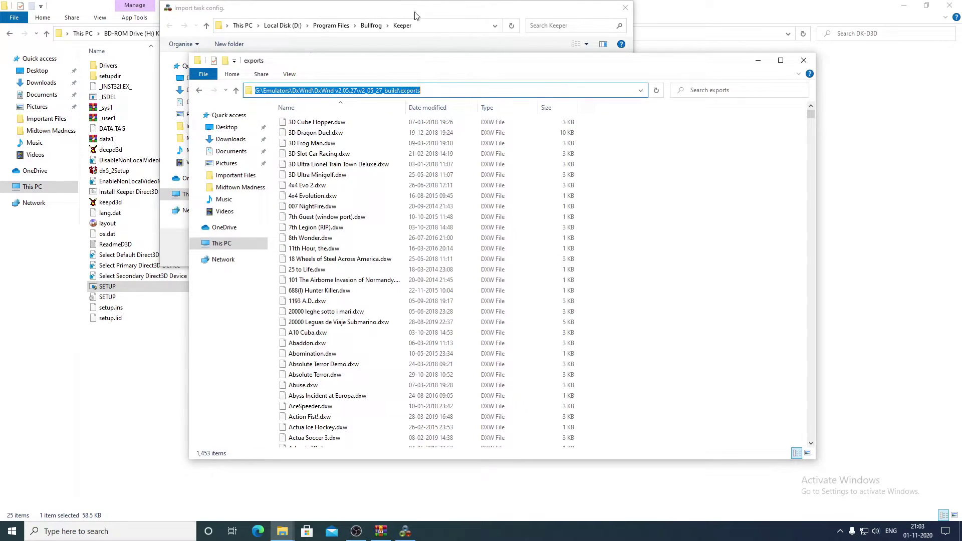
- Point the task configuration import to G:\Emulators\DxWnd\DxWnd v2.05.27\v2_05_27_build\exports
left_click(397, 14)
left_click(421, 25)
type("D:\\Emulators\\DxWnd\\DxWnd v2.05.27\\v2_05_27_build\\exports")
key("Return")
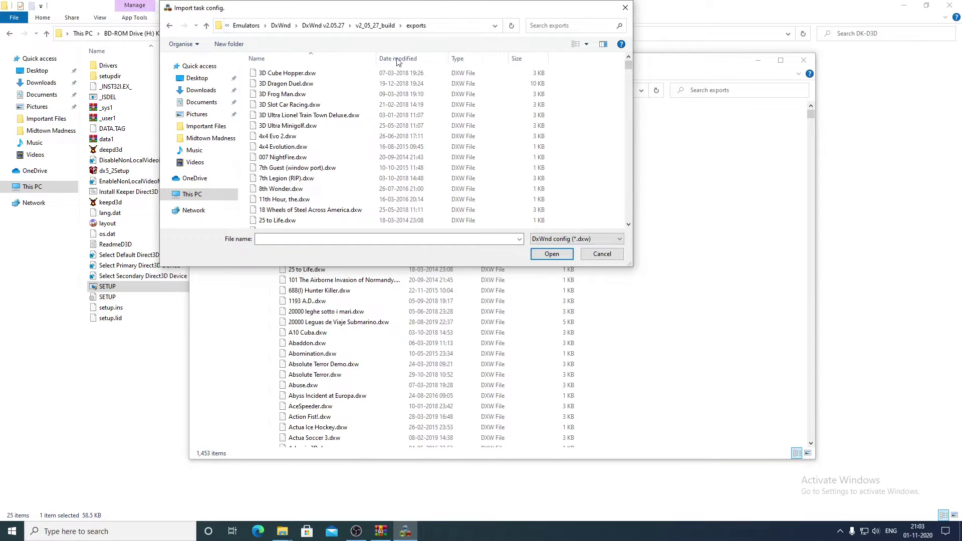
- Search the exports folder for "Dungeon Keeper" and import Dungeon Keeper D3D.dxw
left_click(557, 25)
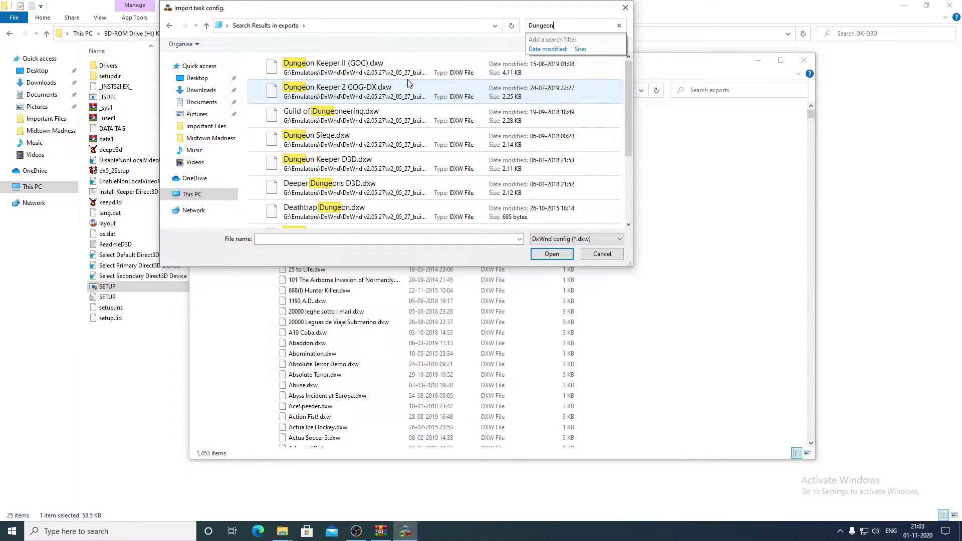
type("Dungeon Keep")
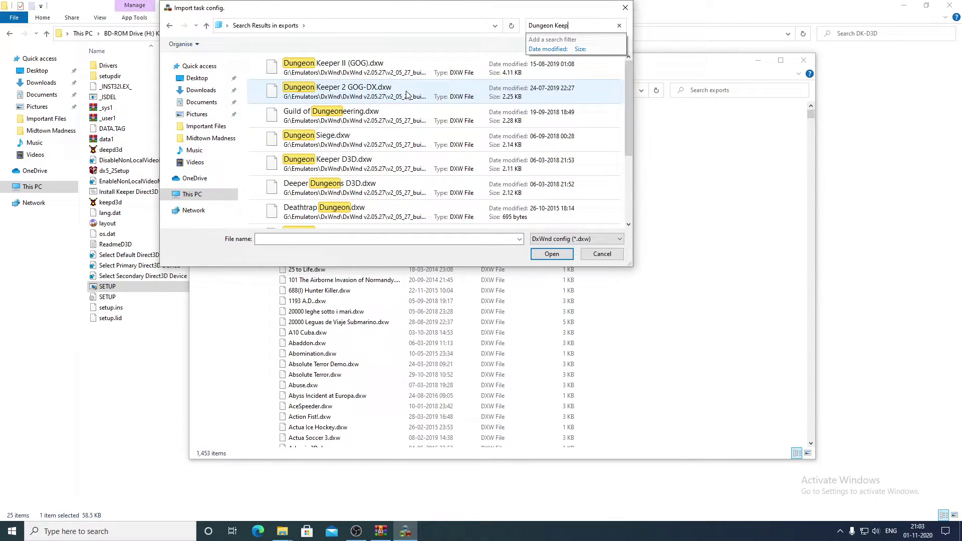
type("er")
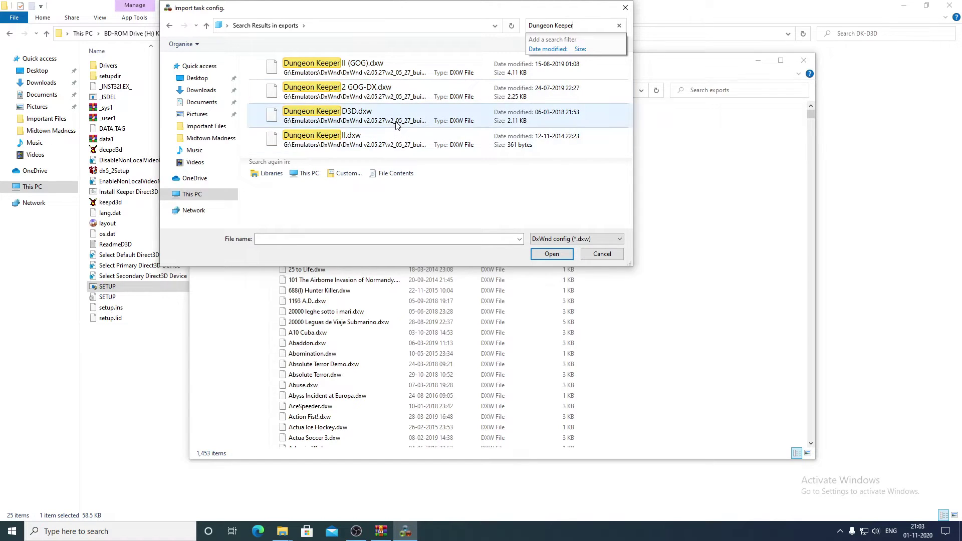
double_click(359, 122)
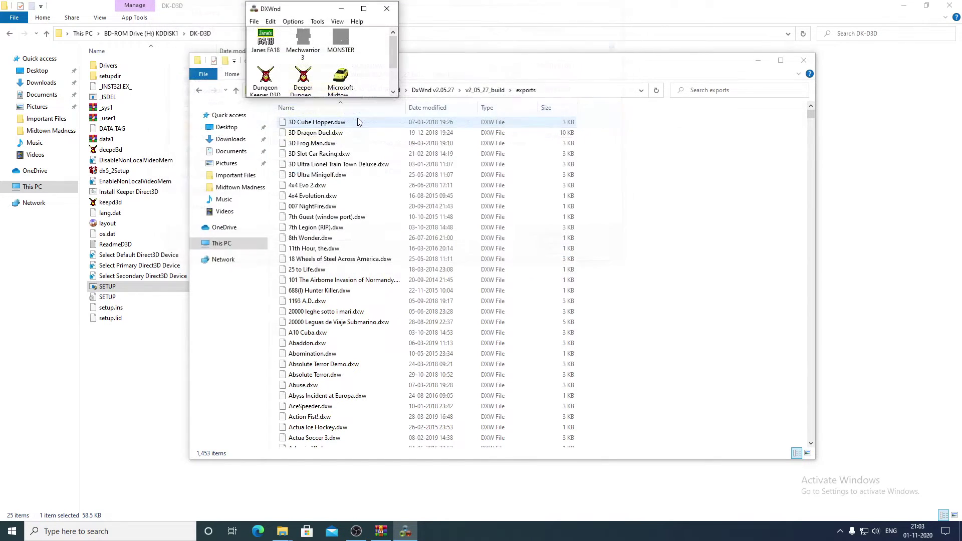
- Maximize DxWnd and open the newly imported Dungeon Keeper D3D entry for modification
double_click(320, 13)
left_click(48, 86)
left_click(28, 90)
left_click(28, 110)
right_click(27, 108)
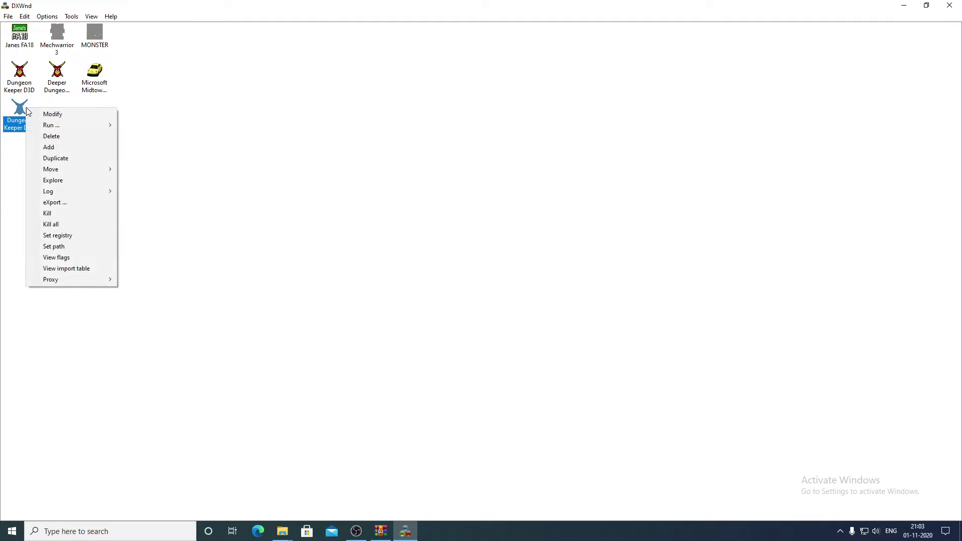
left_click(49, 115)
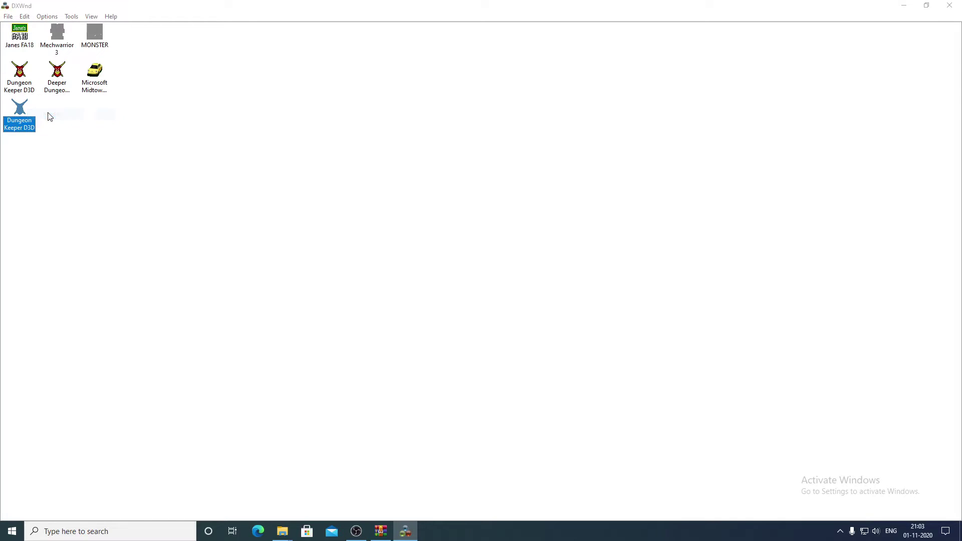
- Set both the path and the launch file of the Dungeon Keeper D3D entry to keepd3d in D:\Program Files\Bullfrog\Keeper
left_click_drag(114, 32, 501, 52)
left_click(553, 119)
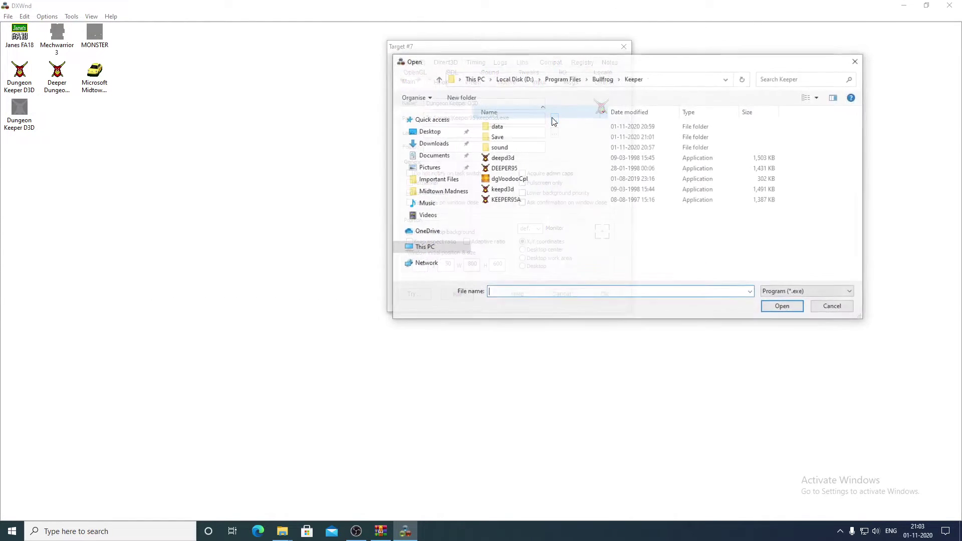
left_click_drag(590, 64, 442, 192)
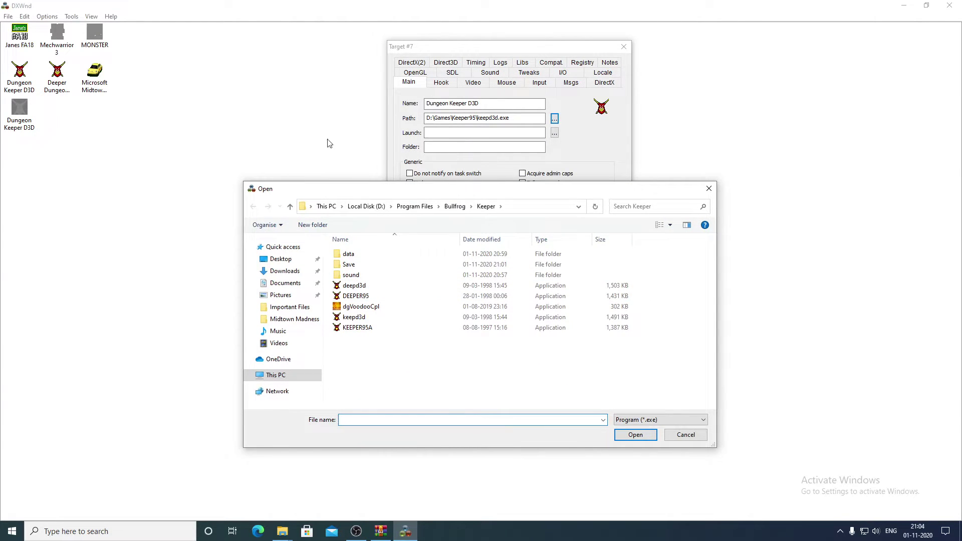
double_click(357, 317)
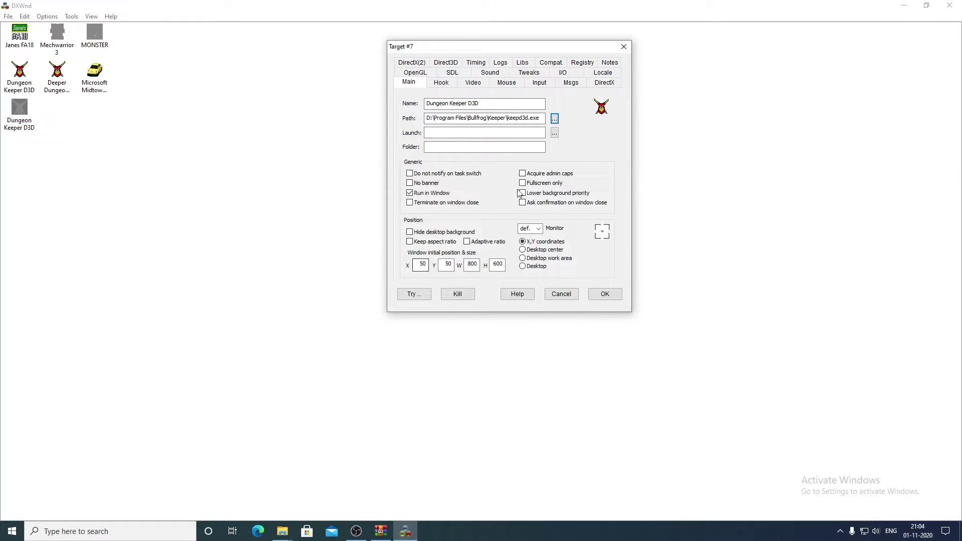
left_click(555, 132)
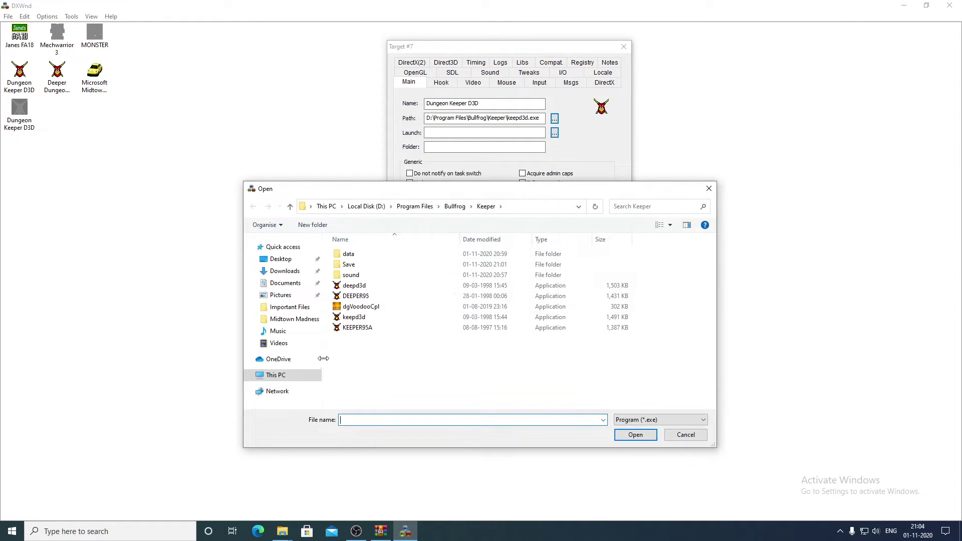
double_click(357, 317)
left_click(606, 294)
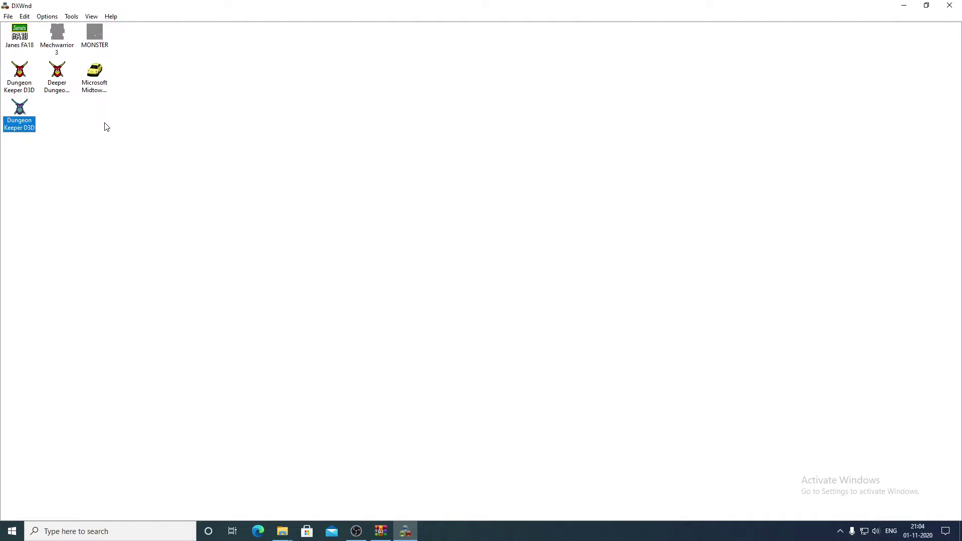
- Start another task configuration import and point it to G:\Emulators\DxWnd\DxWnd v2.05.27\v2_05_27_build\exports
left_click(43, 18)
mouse_move(8, 16)
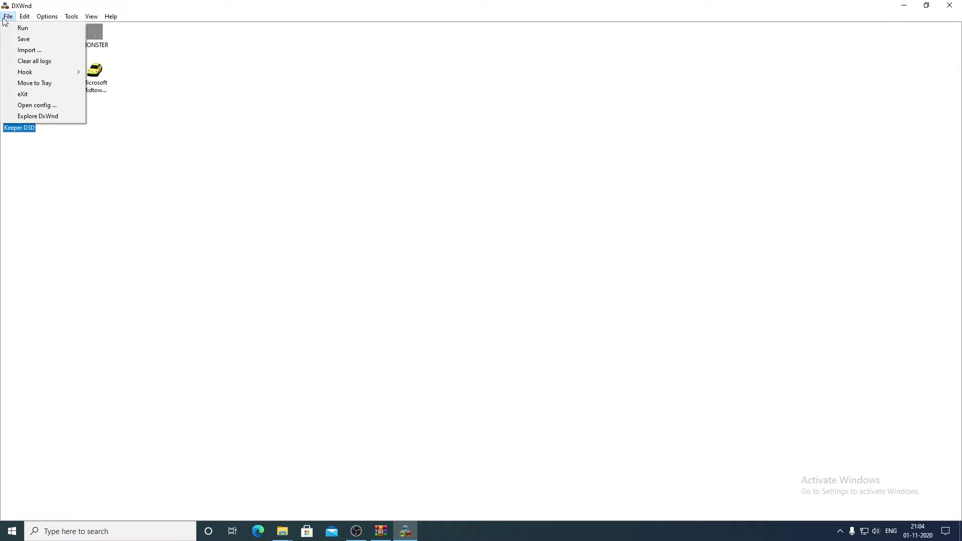
left_click(25, 49)
left_click(296, 49)
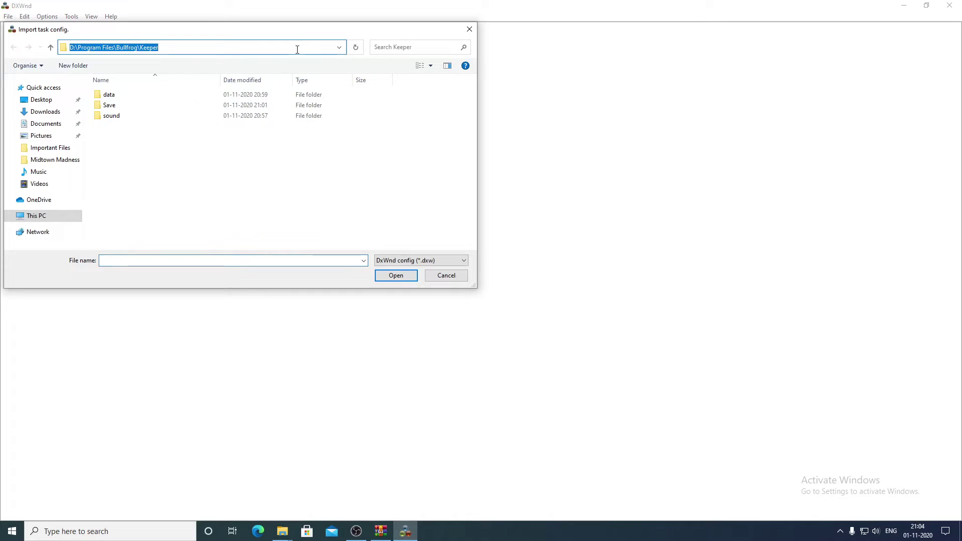
key("ctrl+v")
key("Return")
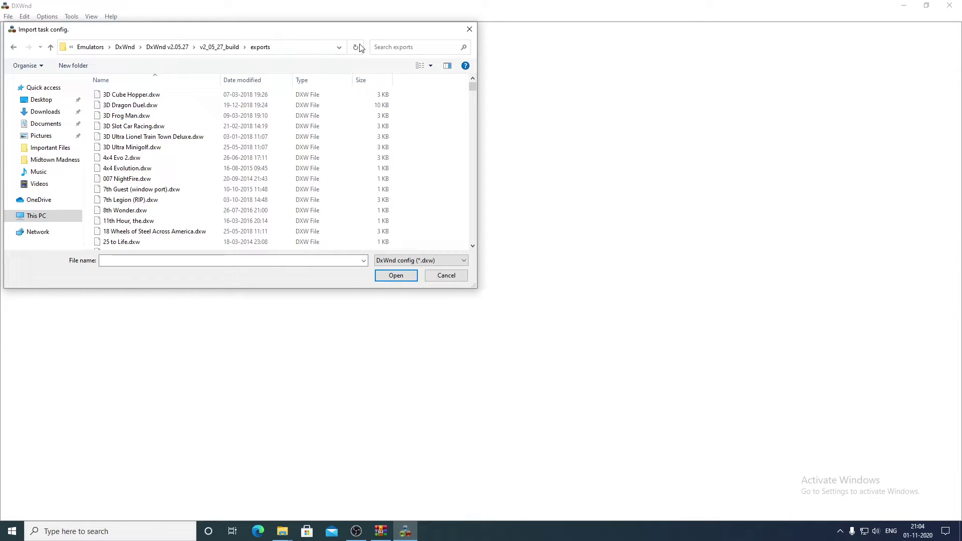
- Search the exports folder for "Deeper" and import Deeper Dungeons D3D.dxw
left_click(442, 46)
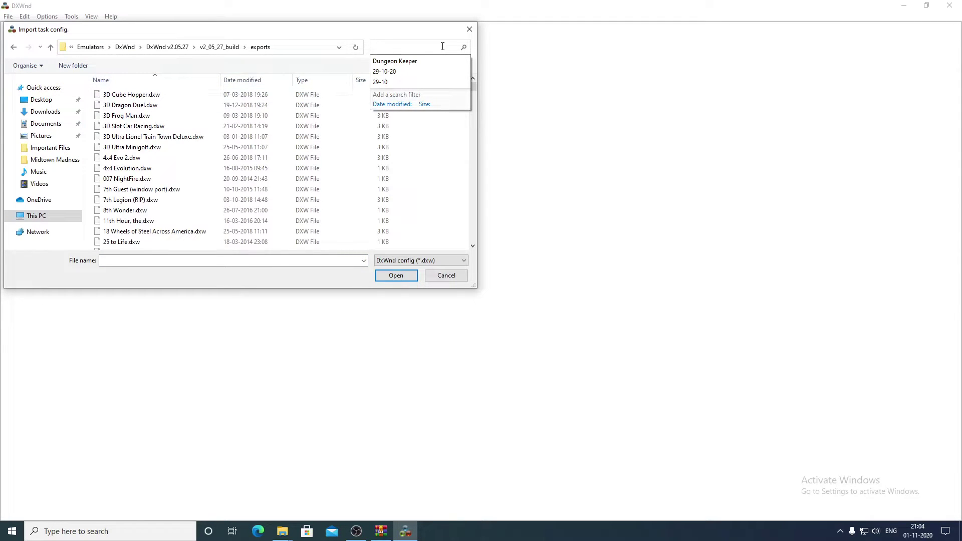
type("Deeper")
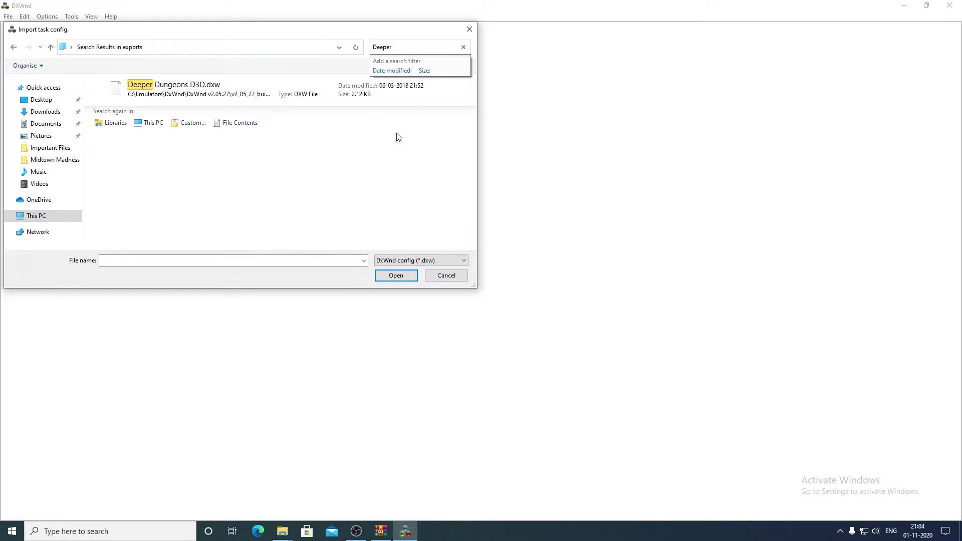
double_click(223, 96)
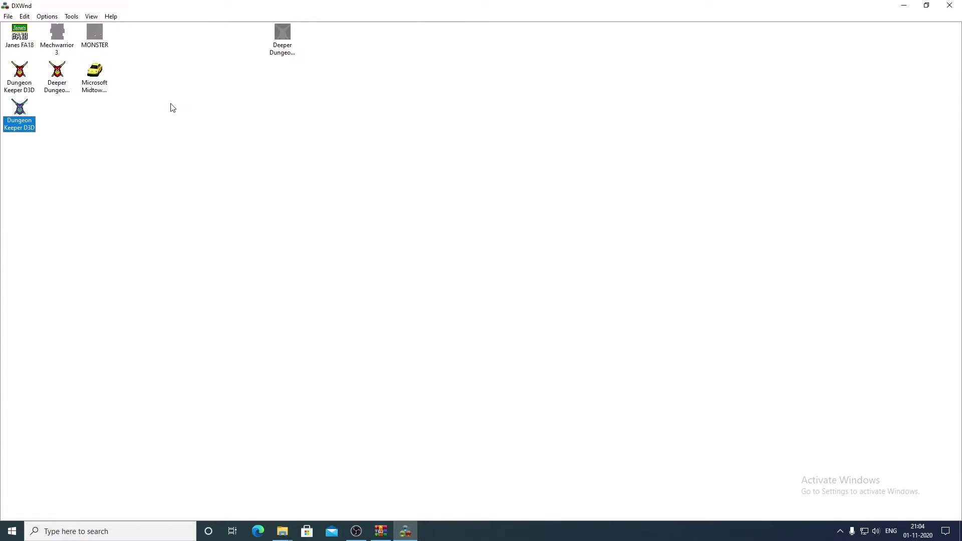
left_click(315, 64)
left_click(284, 40)
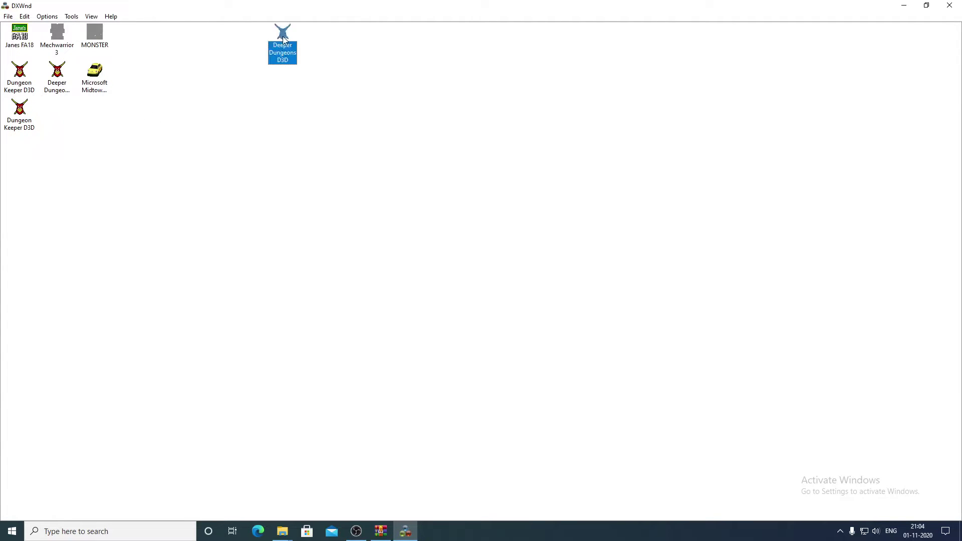
- Delete both Dungeon Keeper D3D entries from the DxWnd list
left_click(64, 88)
right_click(22, 73)
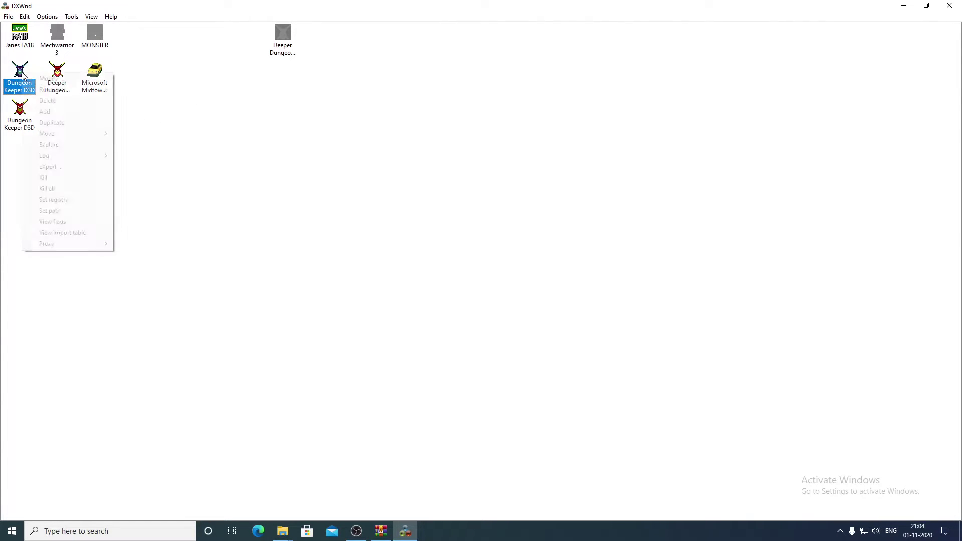
left_click(48, 100)
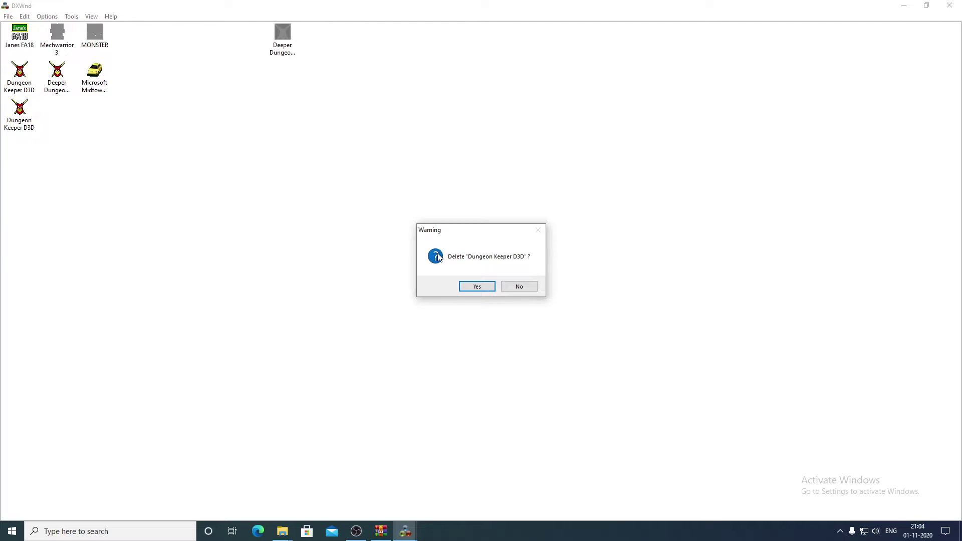
left_click(476, 286)
left_click(213, 37)
right_click(213, 38)
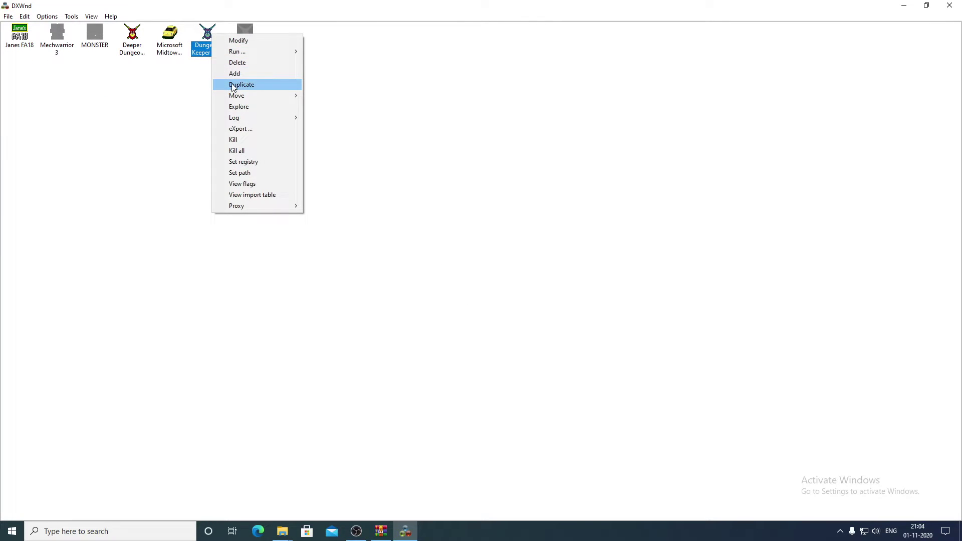
left_click(240, 62)
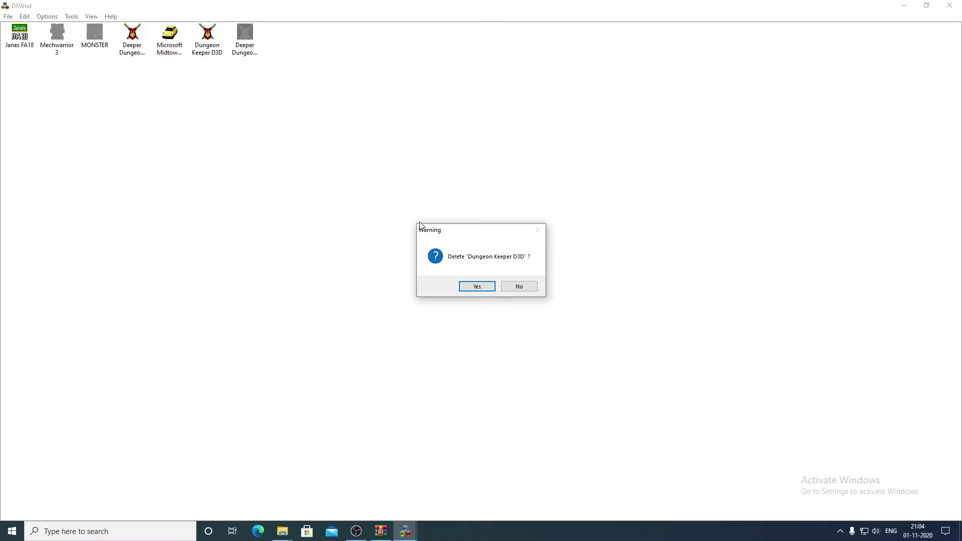
key("Return")
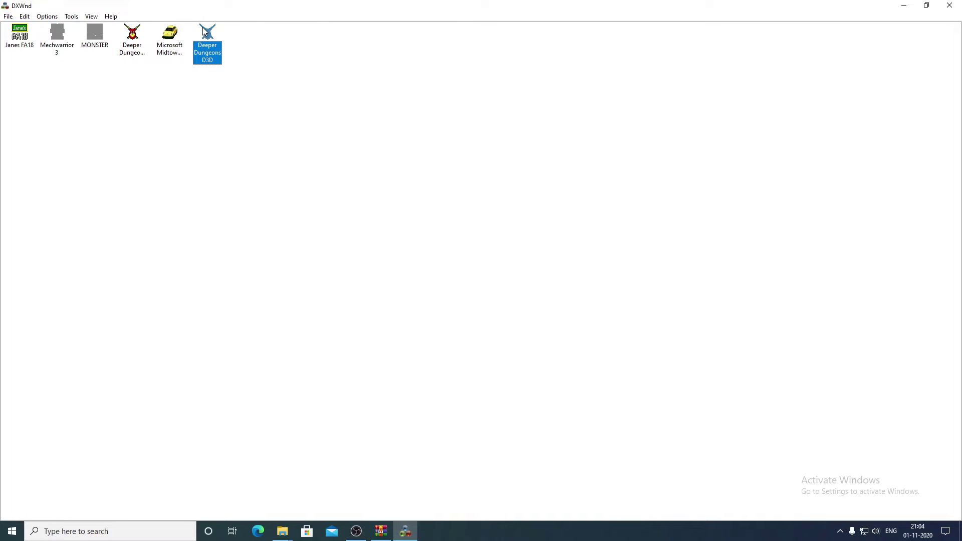
- Delete both Deeper Dungeons D3D entries from the DxWnd list
right_click(142, 41)
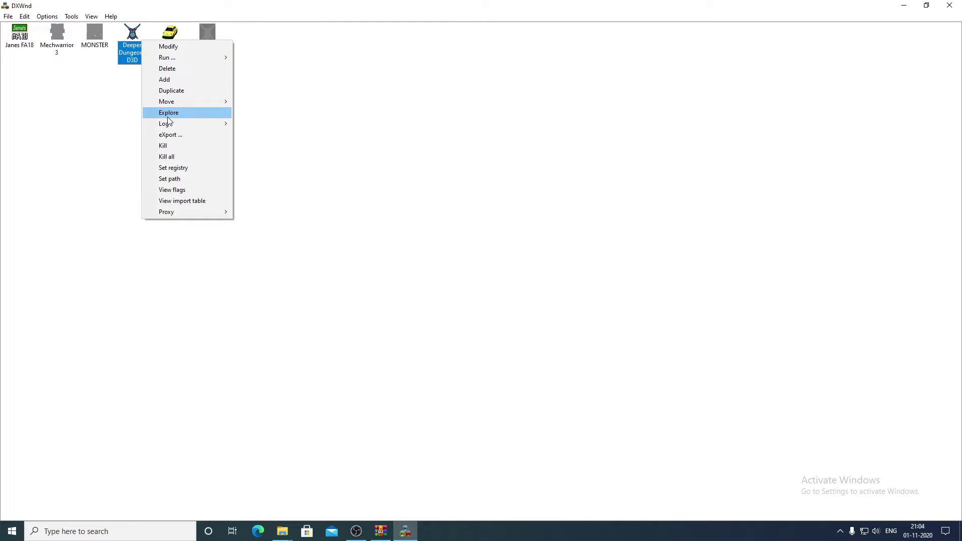
left_click(196, 74)
key("Return")
right_click(162, 43)
left_click(190, 75)
key("Return")
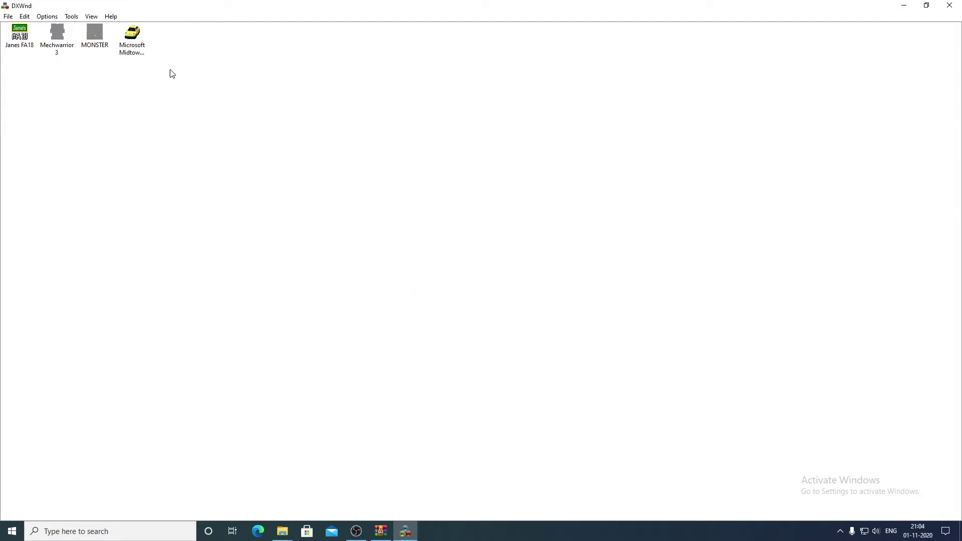
- Import Deeper Dungeons D3D.dxw again from the "Deeper" search results
left_click(8, 16)
left_click(20, 49)
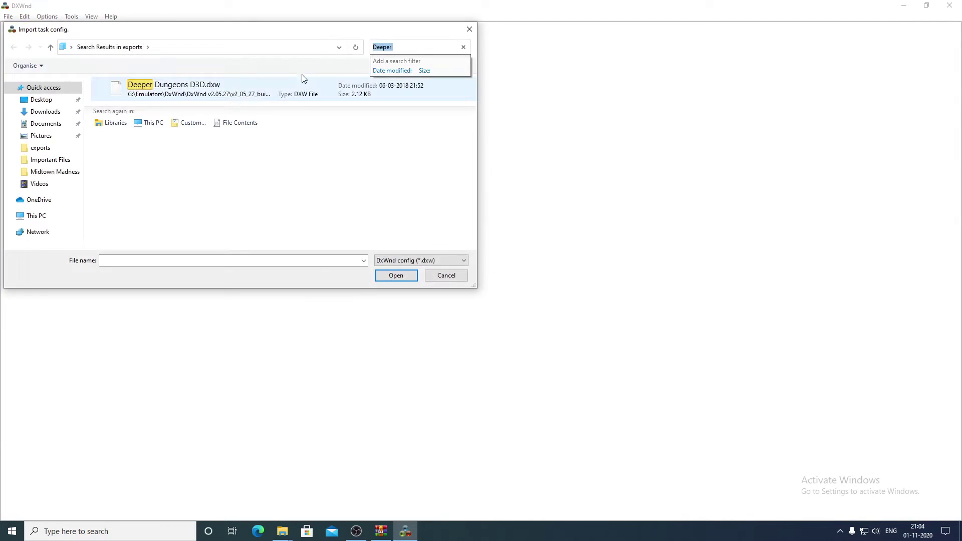
double_click(320, 86)
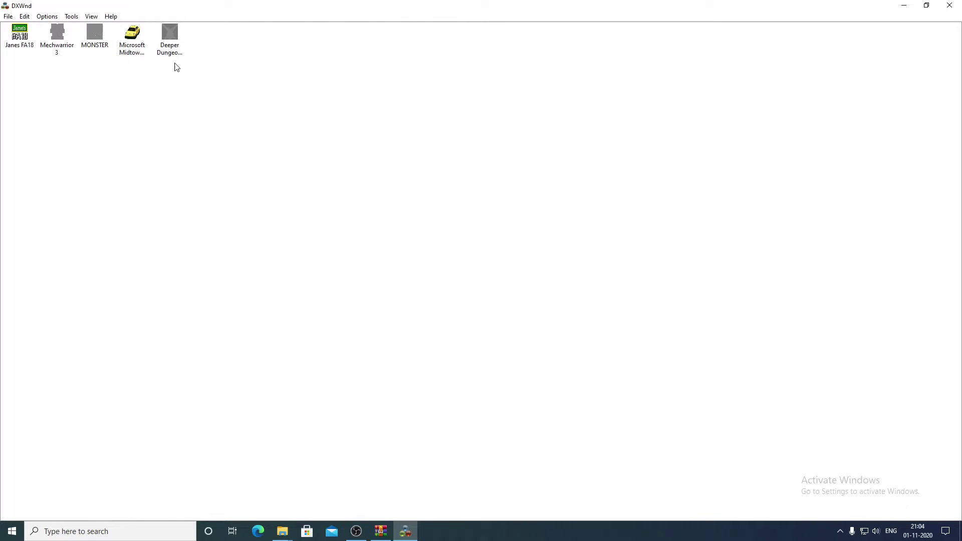
- Modify the Deeper Dungeons D3D entry, setting both its path and launch file to deepd3d in D:\Program Files\Bullfrog\Keeper
right_click(179, 47)
left_click(167, 116)
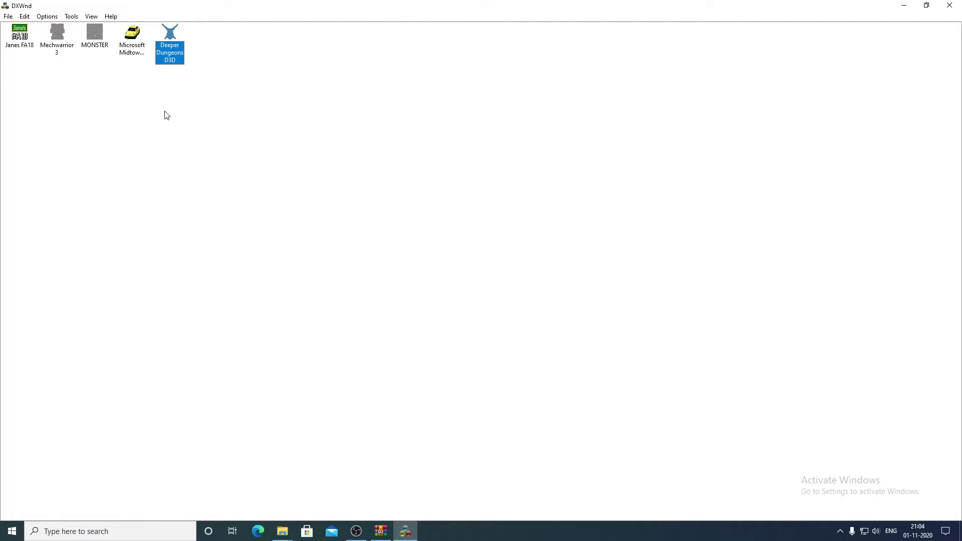
right_click(173, 41)
left_click(195, 44)
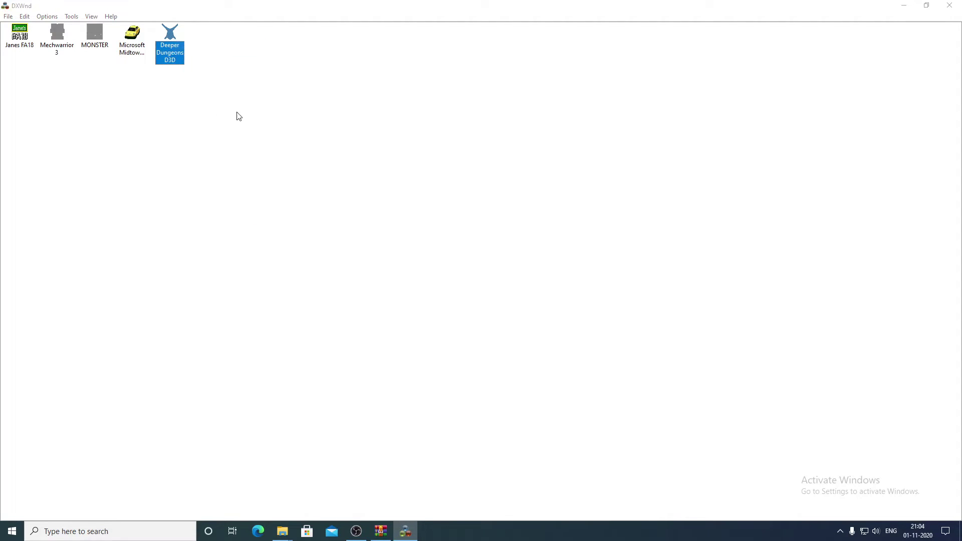
left_click(169, 101)
left_click(166, 140)
double_click(165, 139)
left_click(168, 115)
left_click(157, 139)
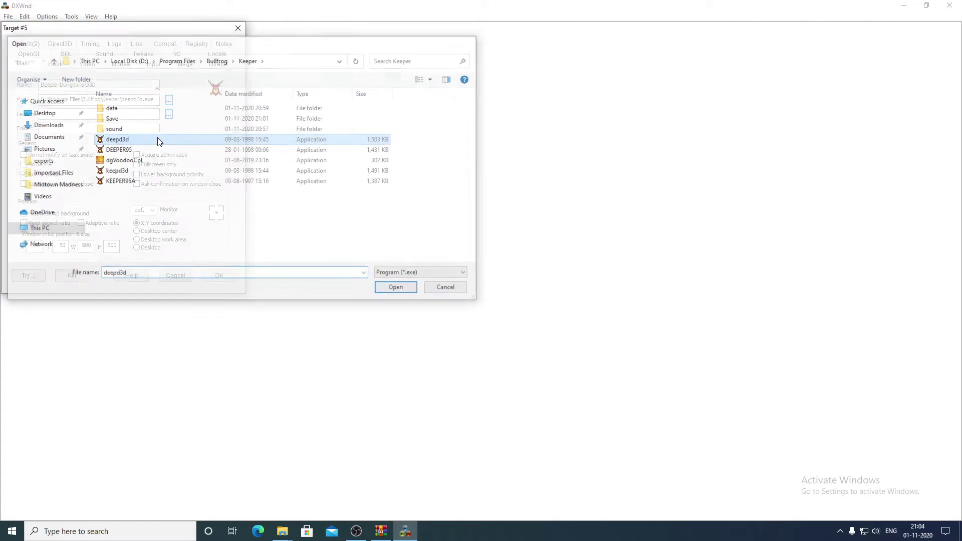
double_click(158, 139)
left_click(219, 275)
- Start a new task configuration import from the exports folder inside G:\Emulators\DxWnd\DxWnd v2.05.27\v2_05_27_build
left_click(7, 16)
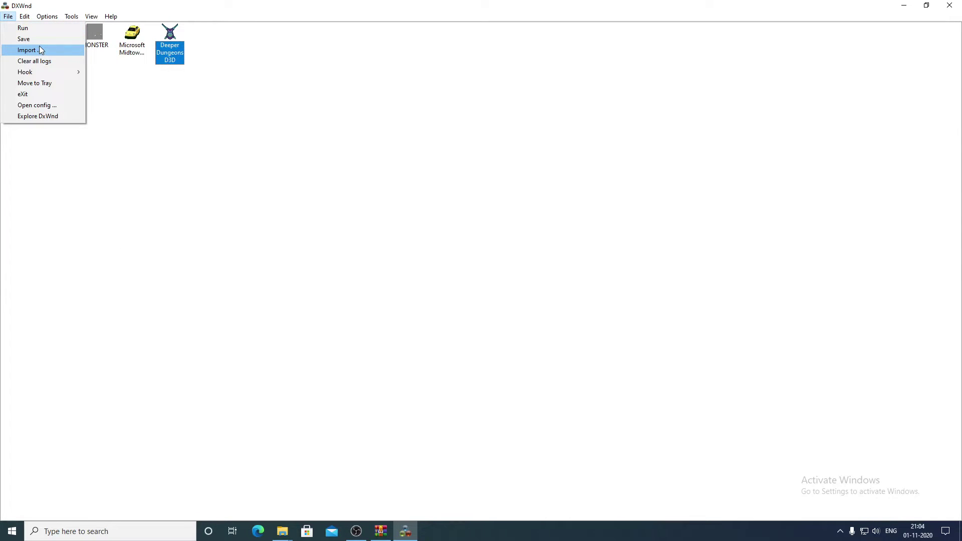
left_click(40, 50)
left_click(412, 46)
left_click(319, 47)
type("D:\\Emulators\\DxWnd\\DxWnd v2.05.27\\v2_05_27_build\\exports")
key("Return")
- Search the exports folder for "Dungeon Kee" and import Dungeon Keeper D3D.dxw
left_click(390, 47)
type("D")
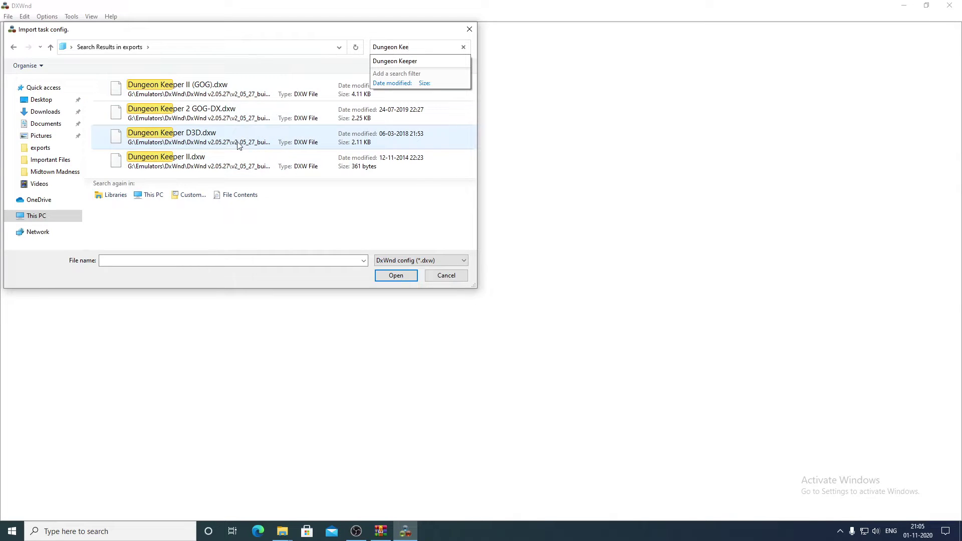
double_click(179, 139)
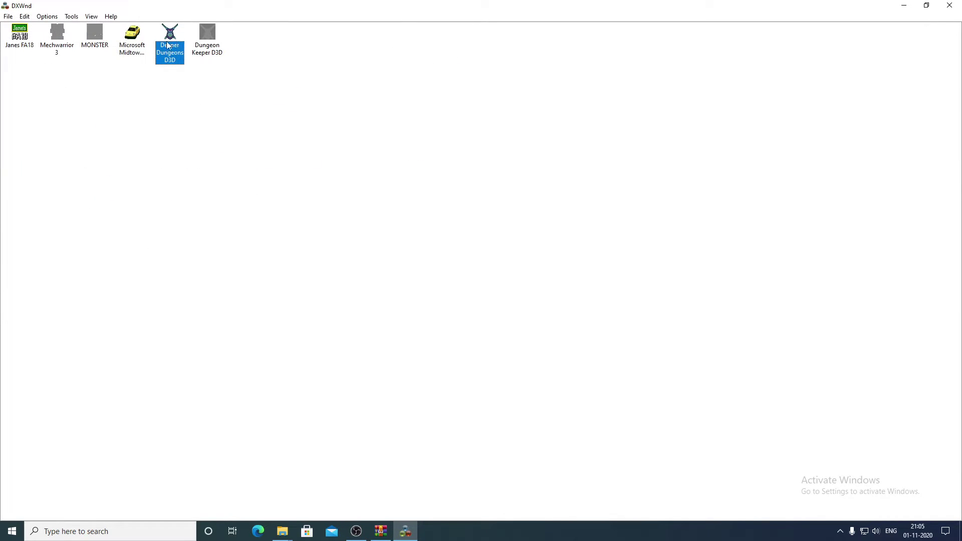
- Modify the new Dungeon Keeper D3D entry, setting both its path and launch file to keepd3d in the Bullfrog\Keeper folder
left_click(155, 38)
right_click(204, 33)
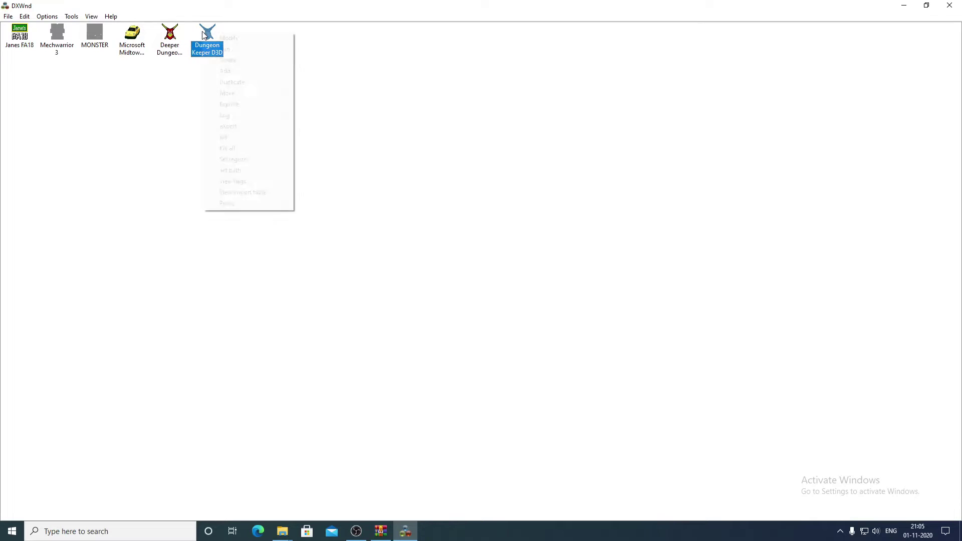
left_click(236, 40)
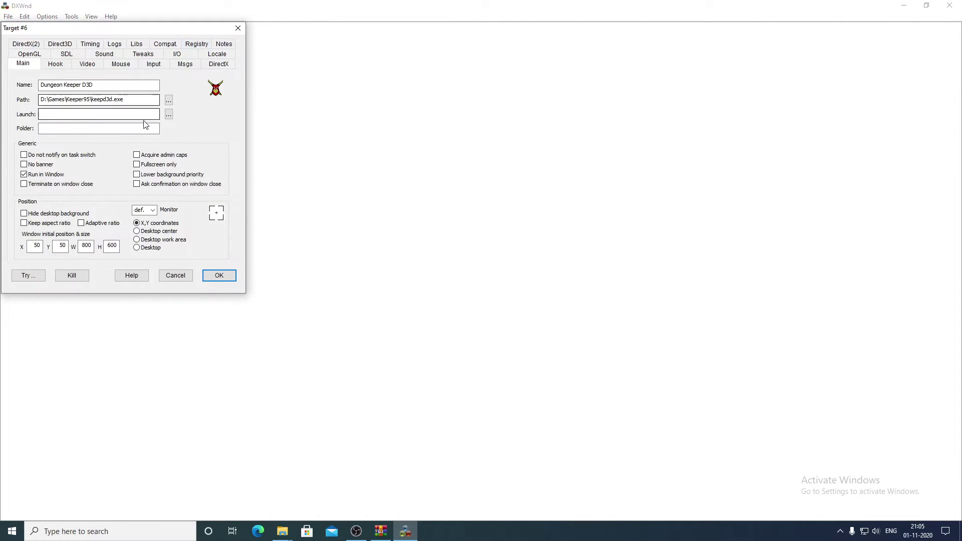
left_click(169, 102)
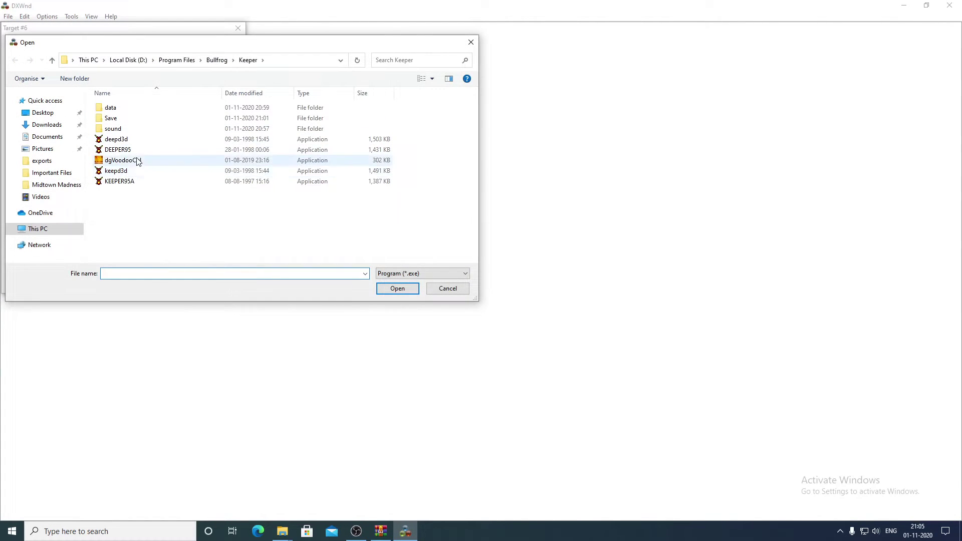
double_click(154, 158)
left_click(169, 115)
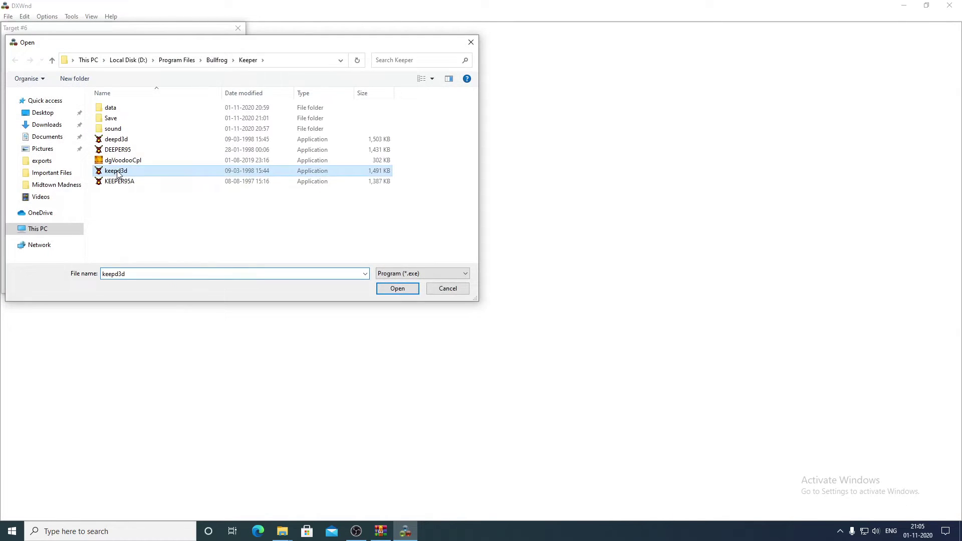
double_click(120, 170)
left_click(221, 275)
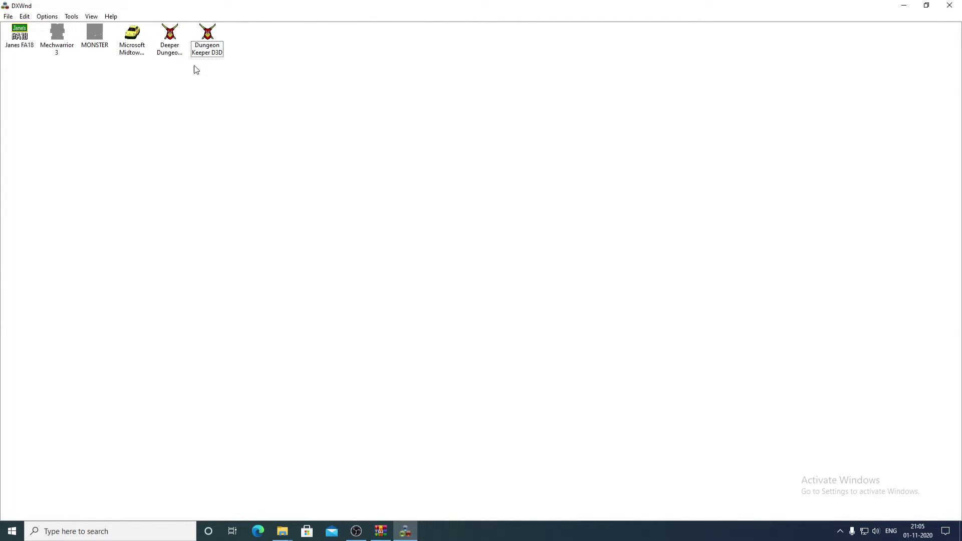
- Restore DxWnd to its smaller window with both new game entries in view and minimize the DK-D3D folder window
double_click(295, 5)
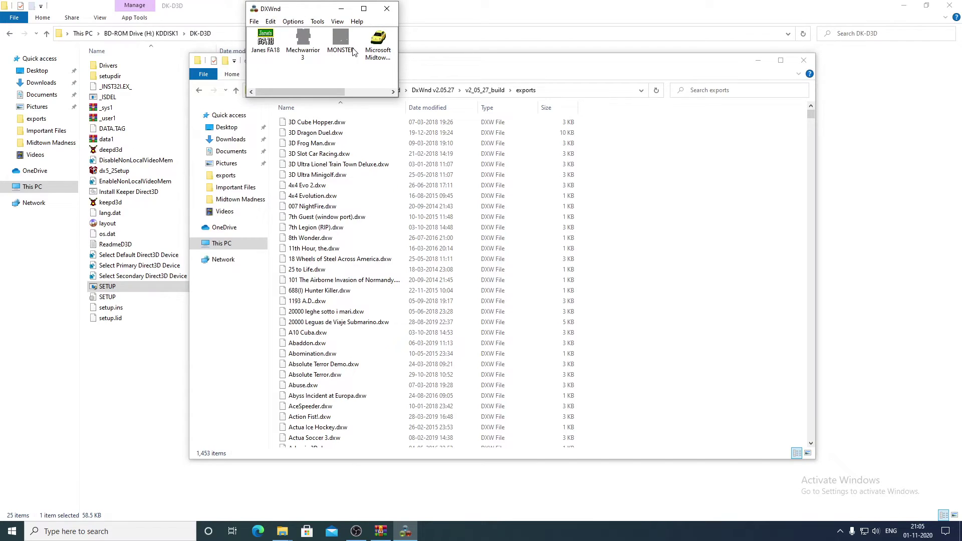
left_click_drag(318, 91, 364, 93)
left_click(852, 100)
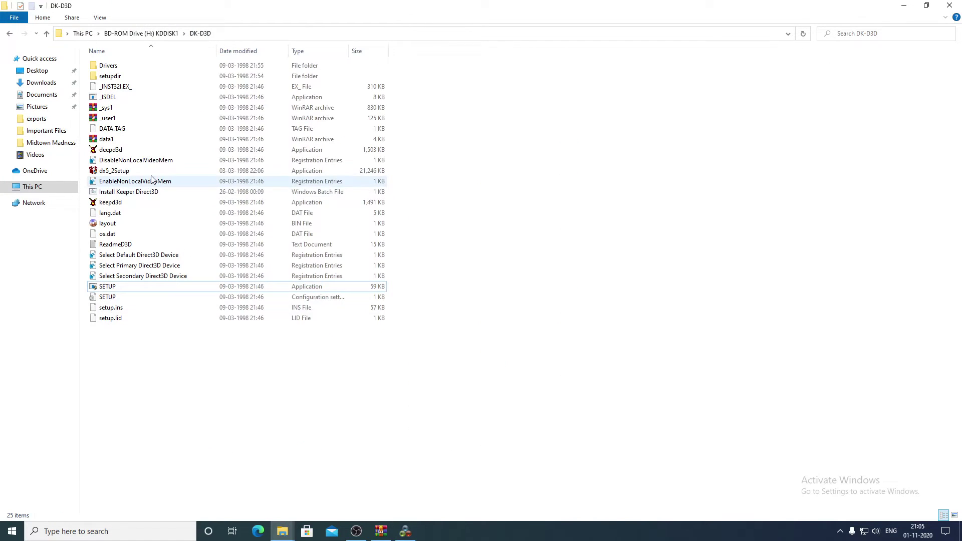
left_click(903, 5)
left_click(200, 383)
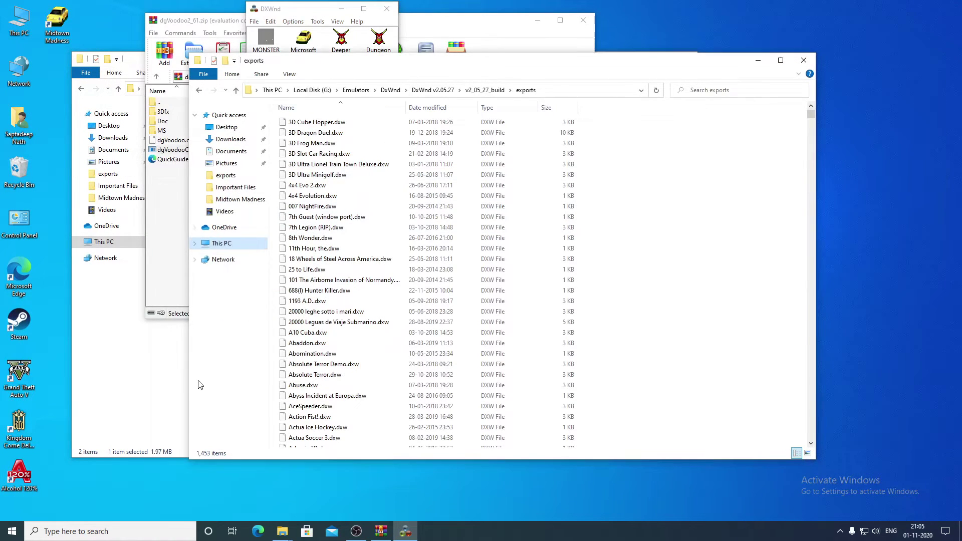
- Open a new file browser window and go to the Program Files\Bullfrog\Keeper folder on drive D
left_click(170, 396)
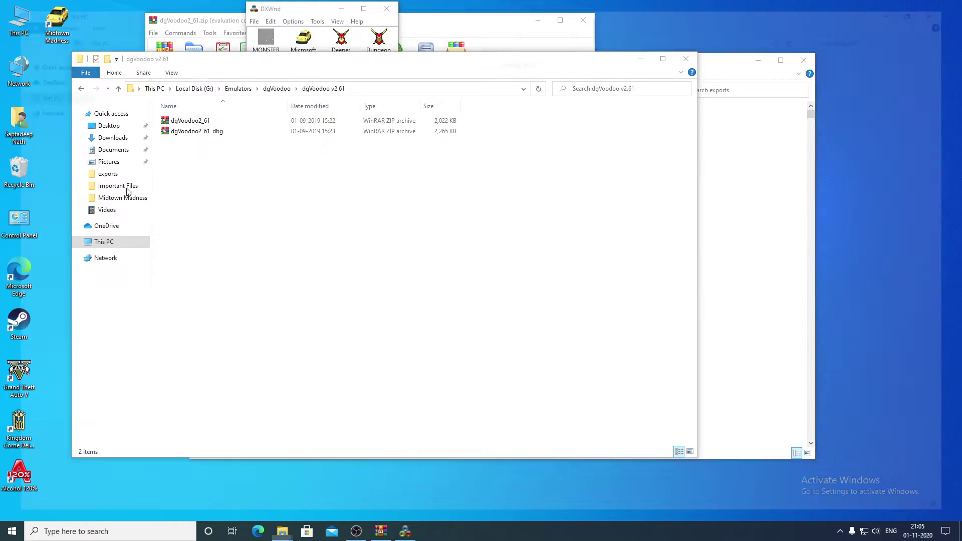
key("super+e")
double_click(375, 159)
key("alt+Left")
double_click(275, 150)
double_click(159, 214)
left_click(169, 52)
left_click(160, 51)
double_click(150, 66)
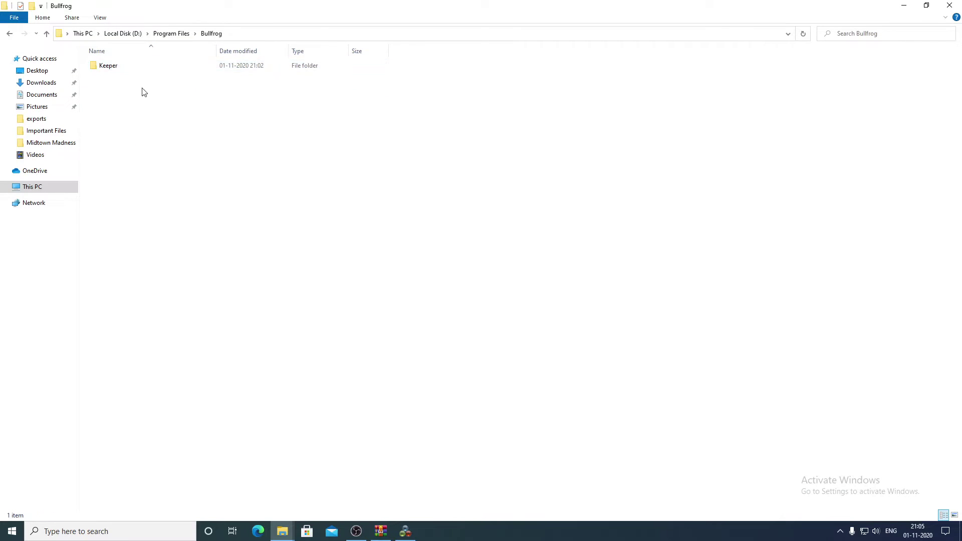
double_click(160, 66)
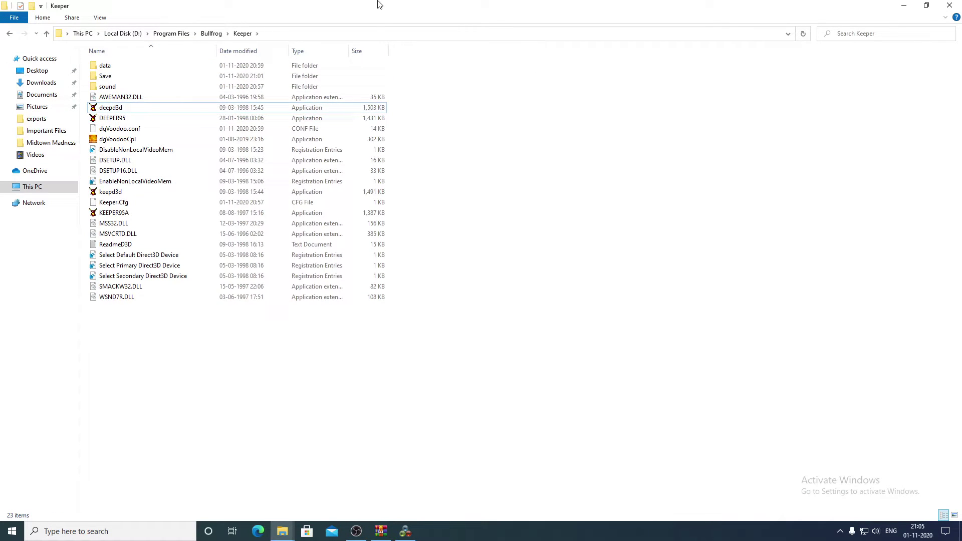
- Launch Deeper Dungeons D3D from DxWnd, skip the intro and start the Morkardar level
left_click(406, 531)
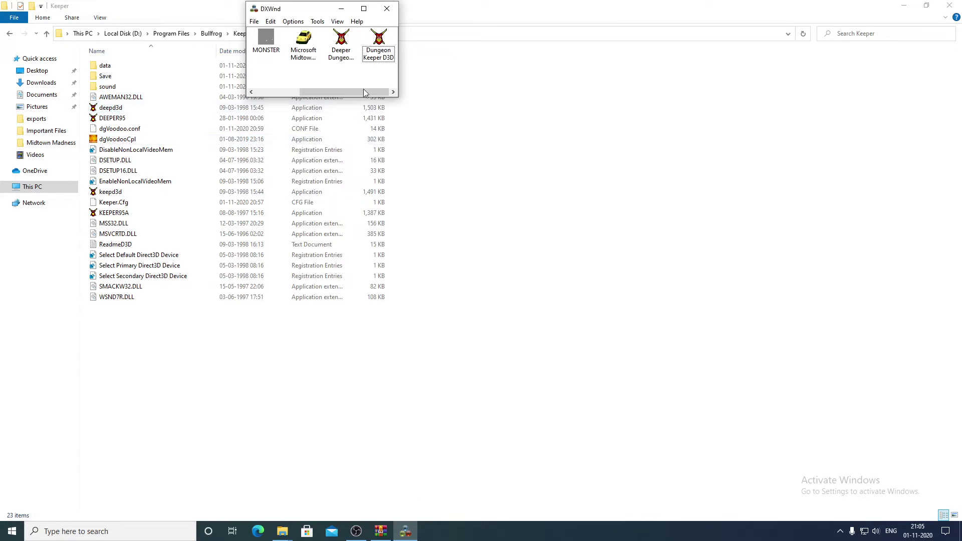
double_click(346, 54)
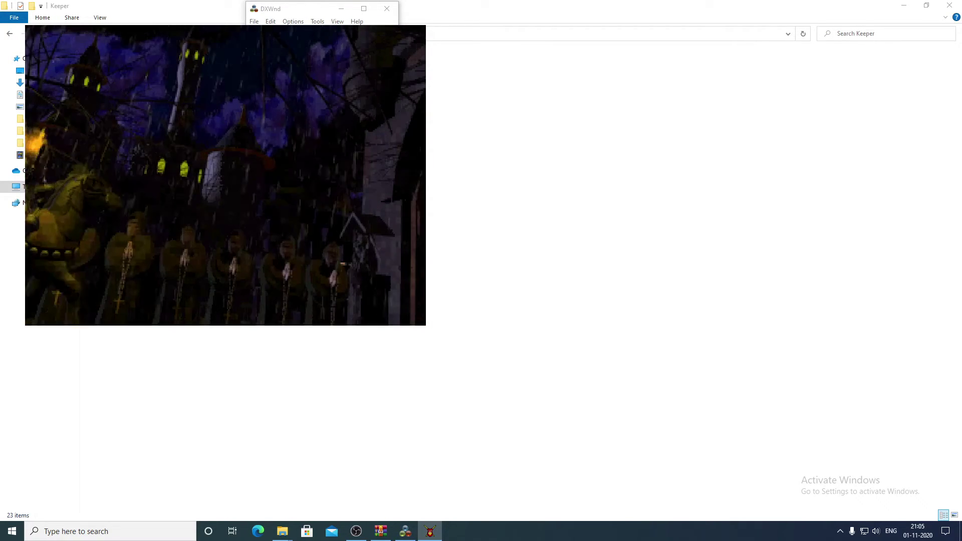
key("Escape")
left_click(320, 112)
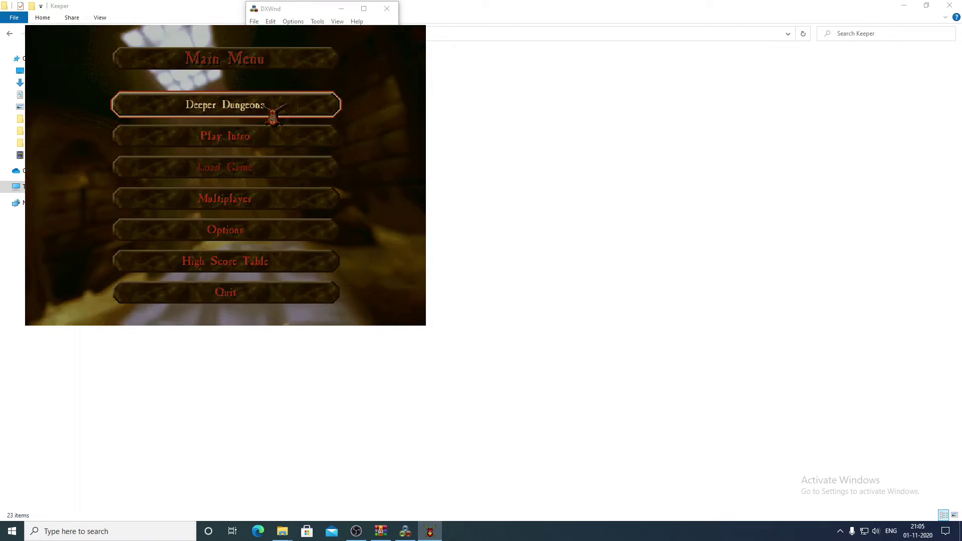
left_click(156, 142)
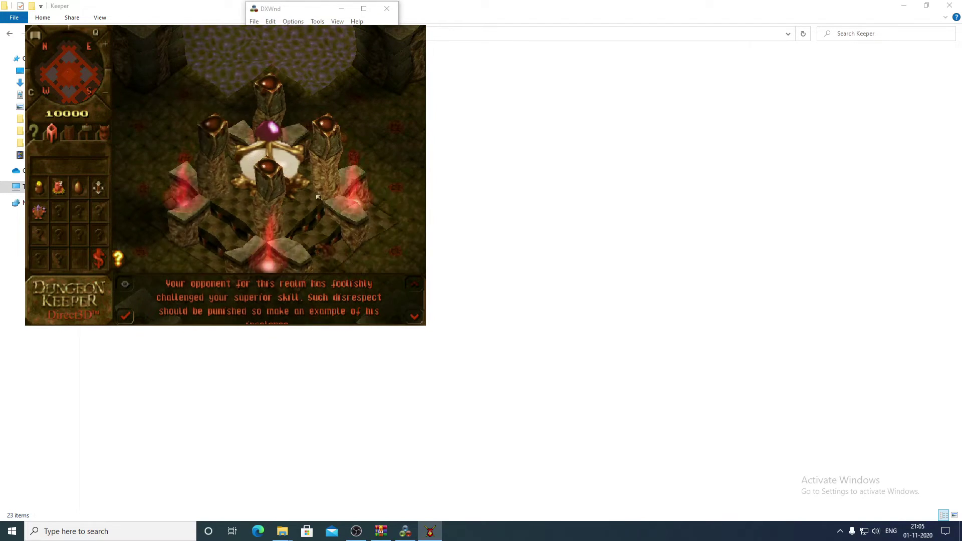
- Examine the Deeper Dungeons level around the dungeon heart in all directions to check the Direct3D rendering
key("Right")
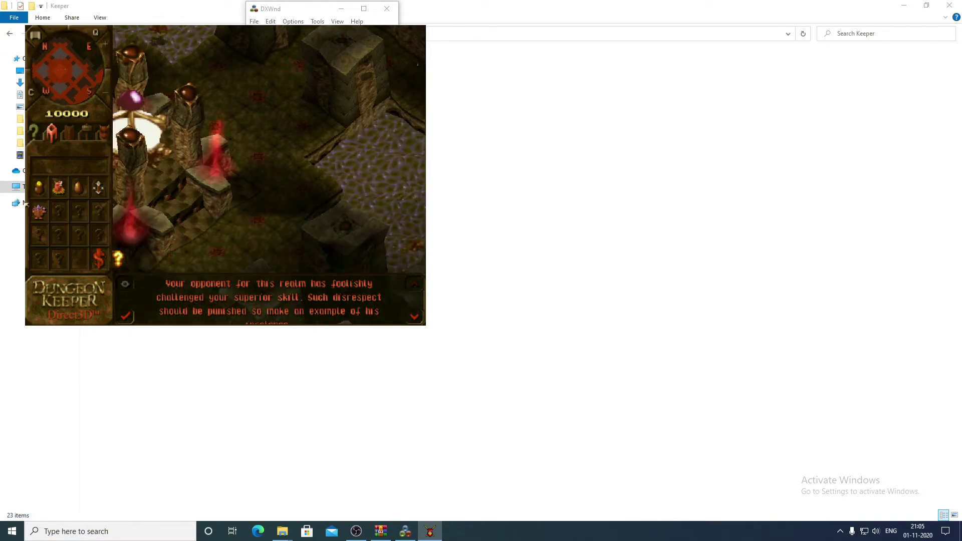
key("Left")
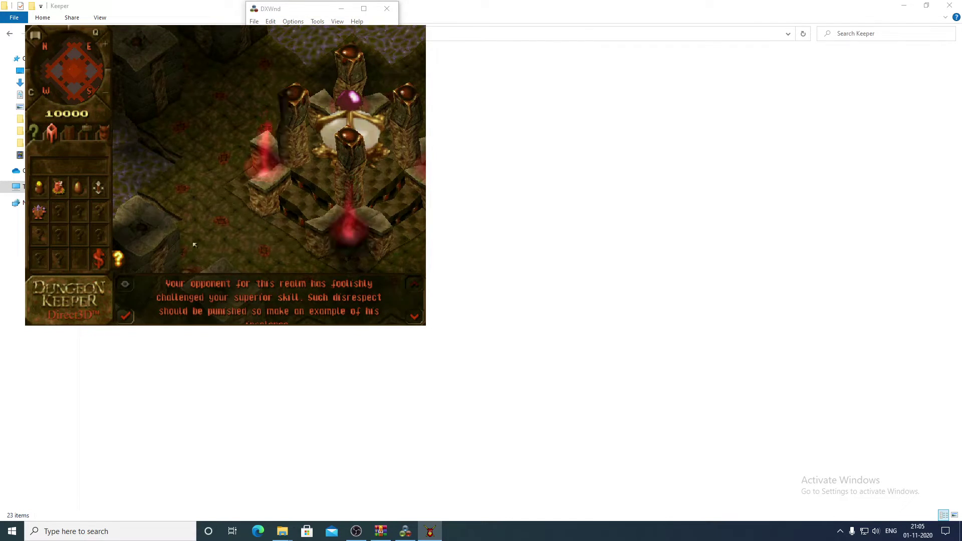
key("Left")
key("Down")
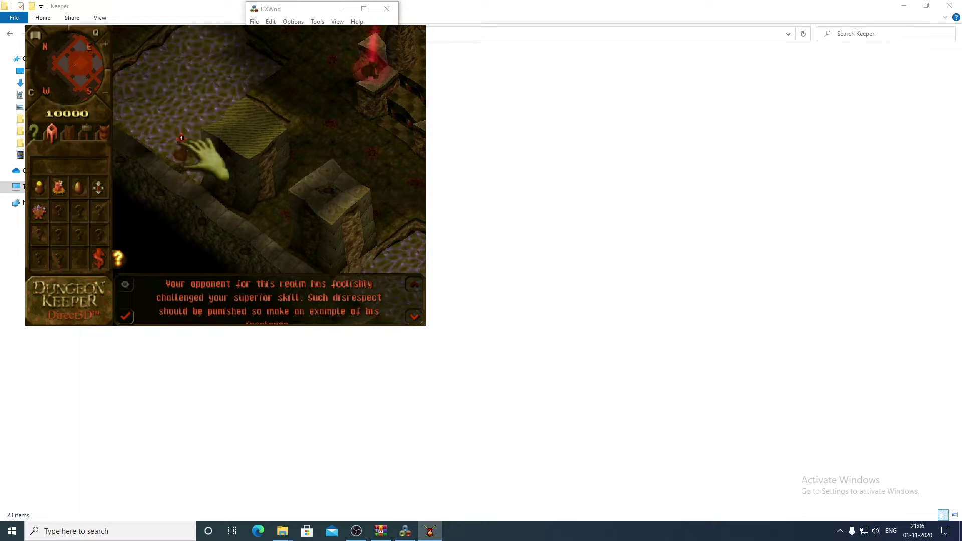
key("Up")
key("Right")
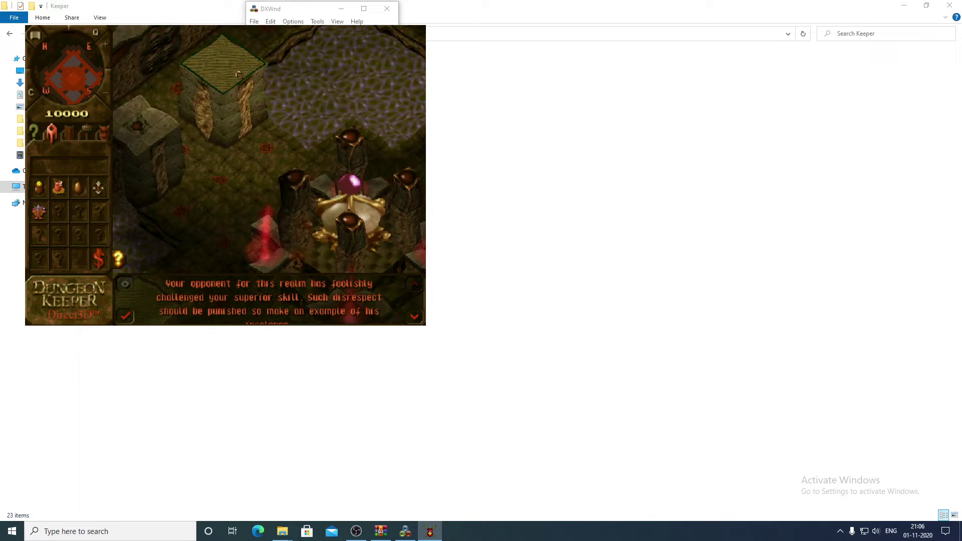
key("Left")
key("Down")
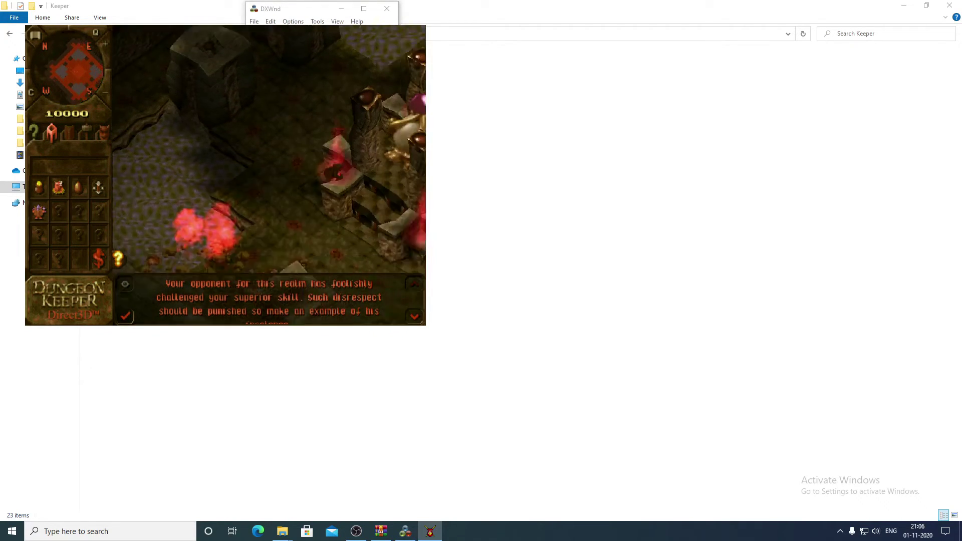
key("Left")
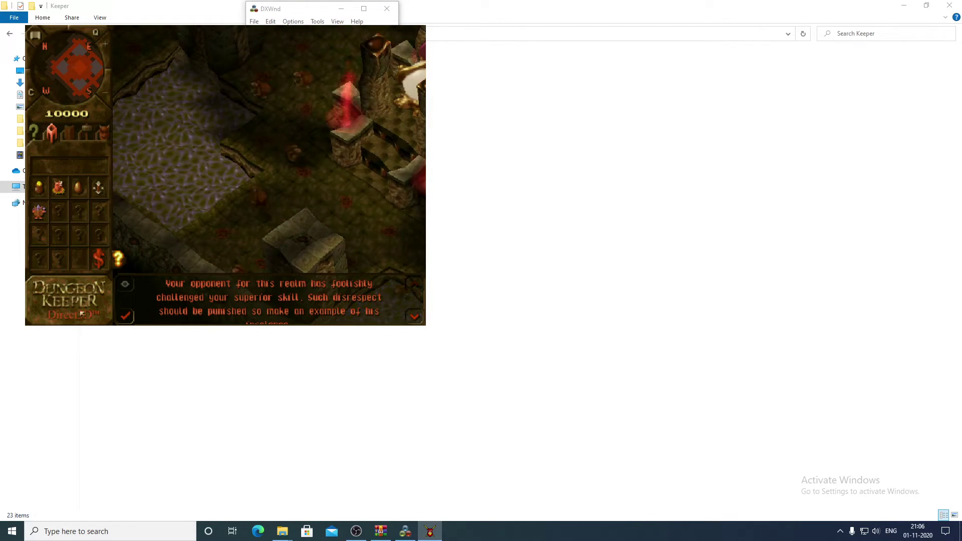
key("Down")
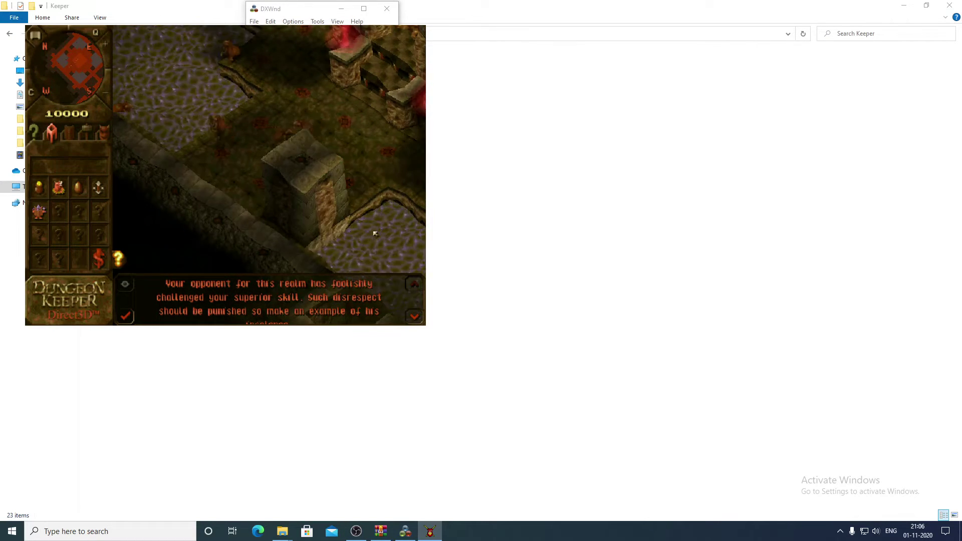
key("Up")
key("Right")
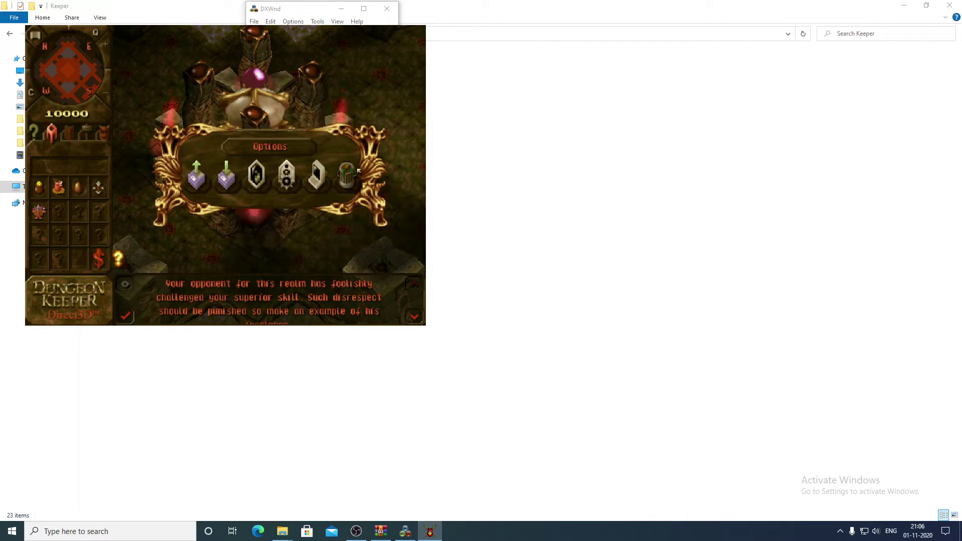
- Quit the current level, return to the main menu and exit Deeper Dungeons
left_click(287, 177)
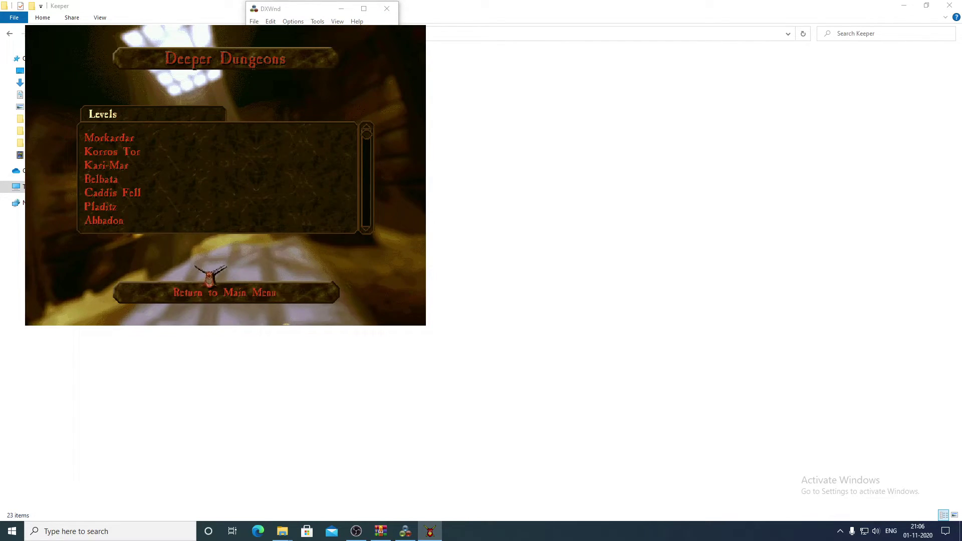
left_click(232, 295)
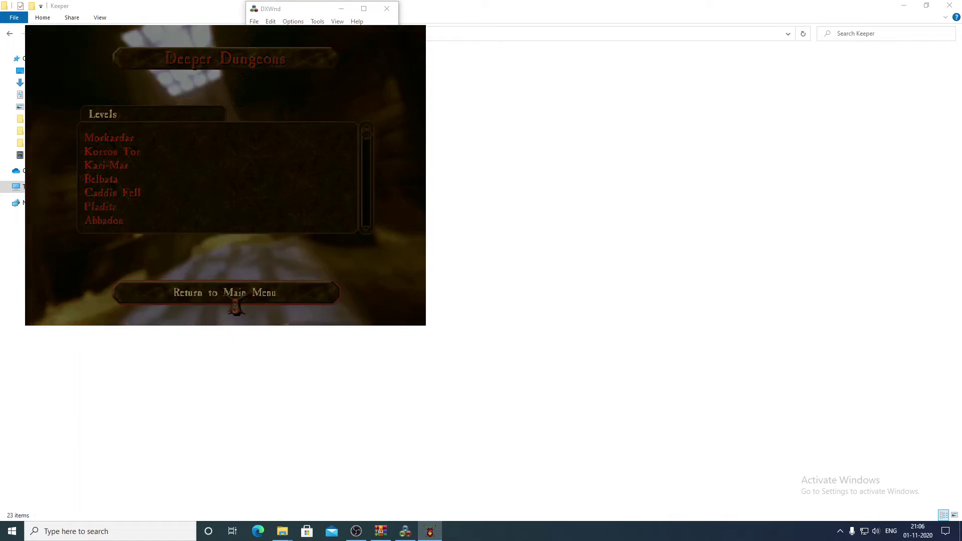
left_click(239, 300)
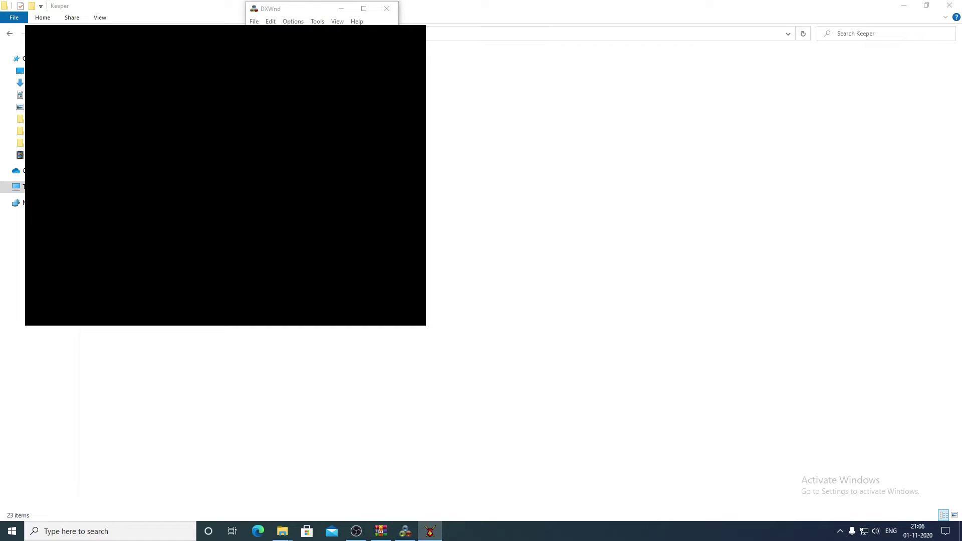
- Switch back to DxWnd and launch the Dungeon Keeper D3D entry
key("super")
left_click(323, 10)
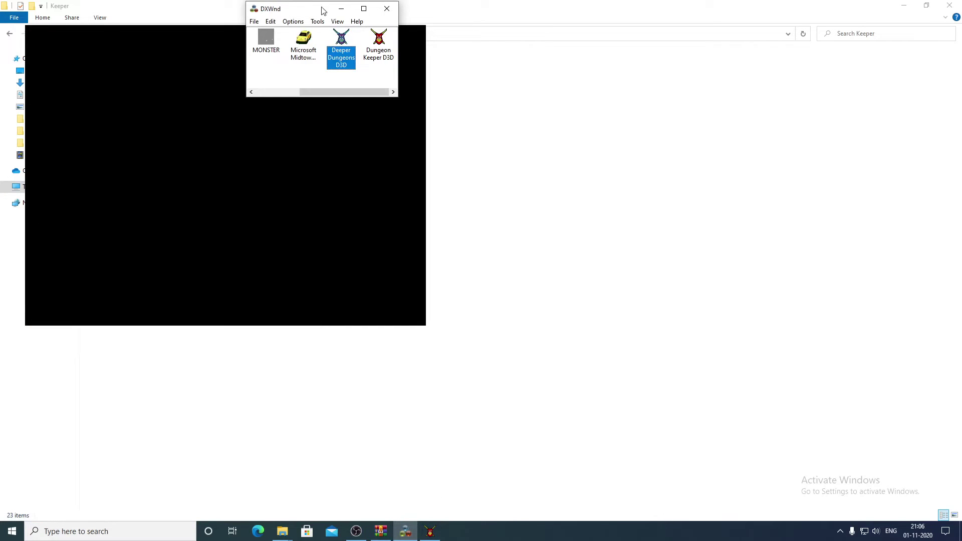
left_click(374, 54)
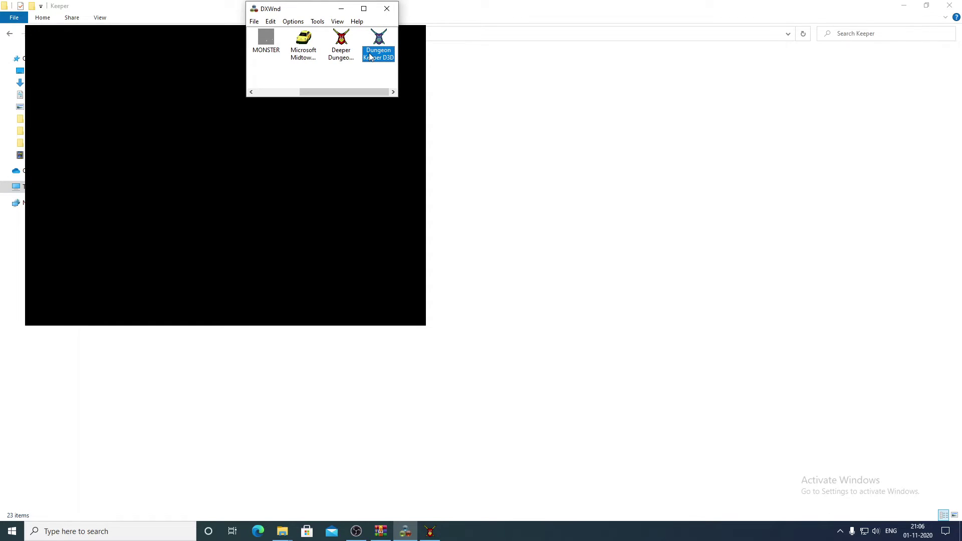
left_click(353, 53)
double_click(375, 44)
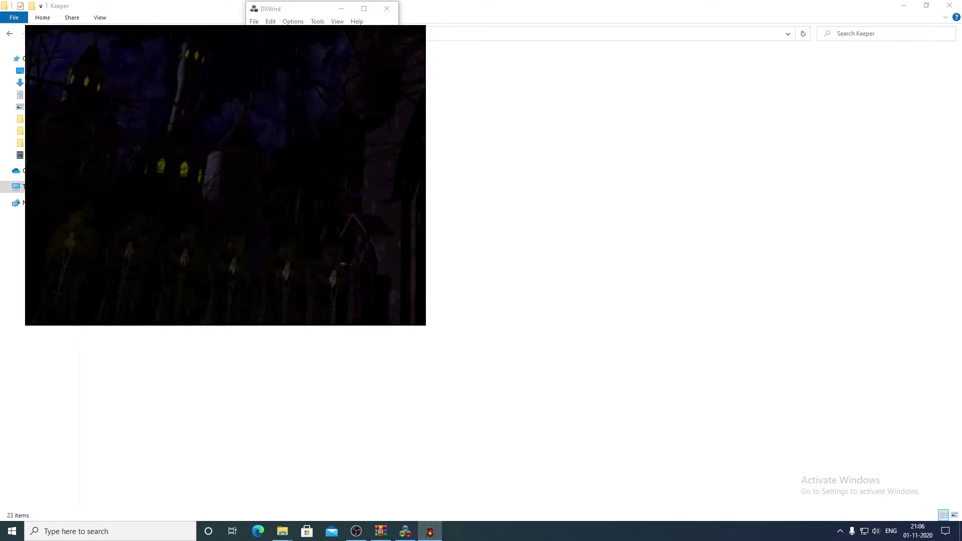
- Skip the intro, start a new game and enter the flagged realm on the world map
key("Escape")
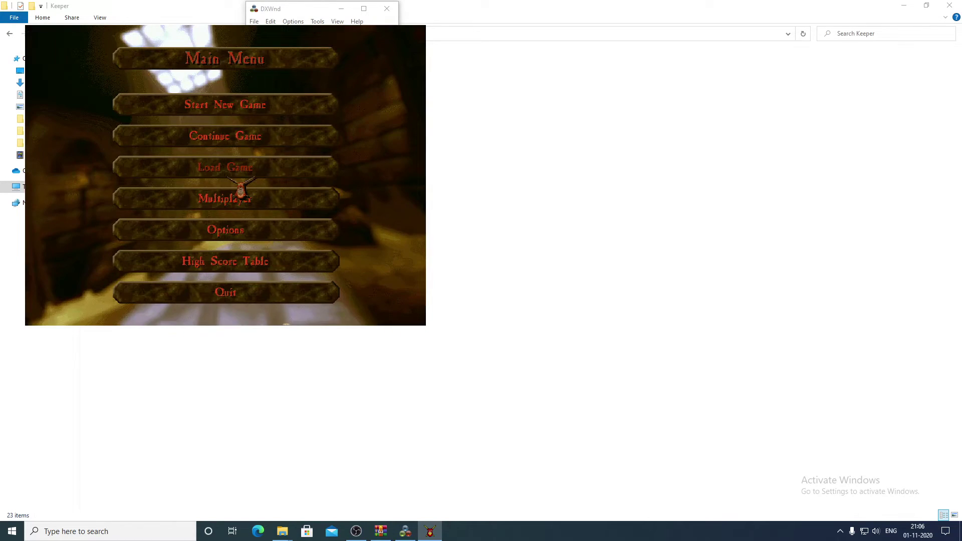
left_click(226, 104)
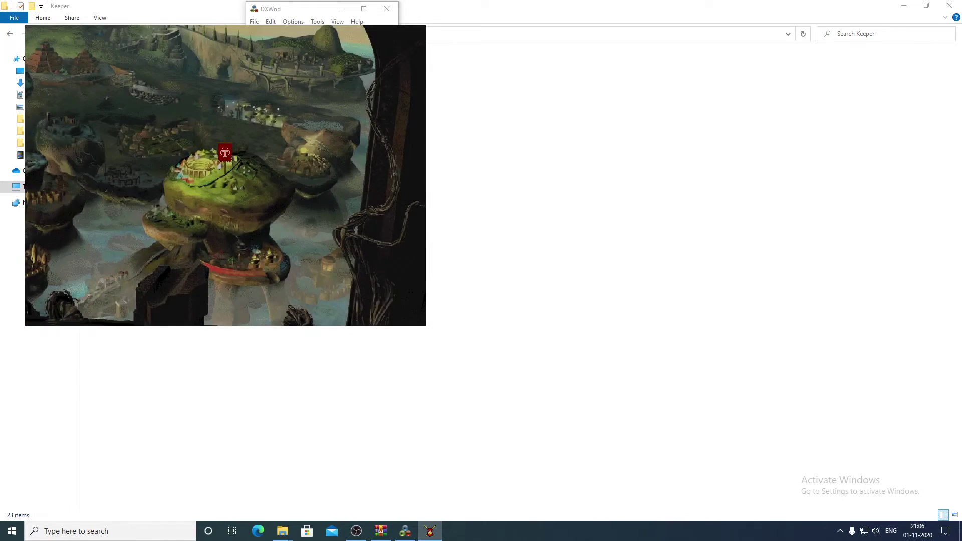
left_click(225, 153)
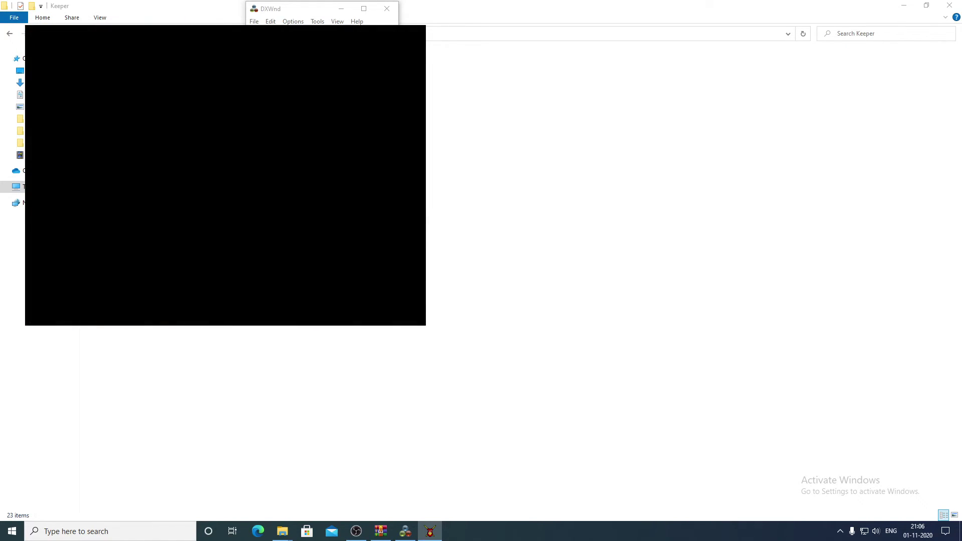